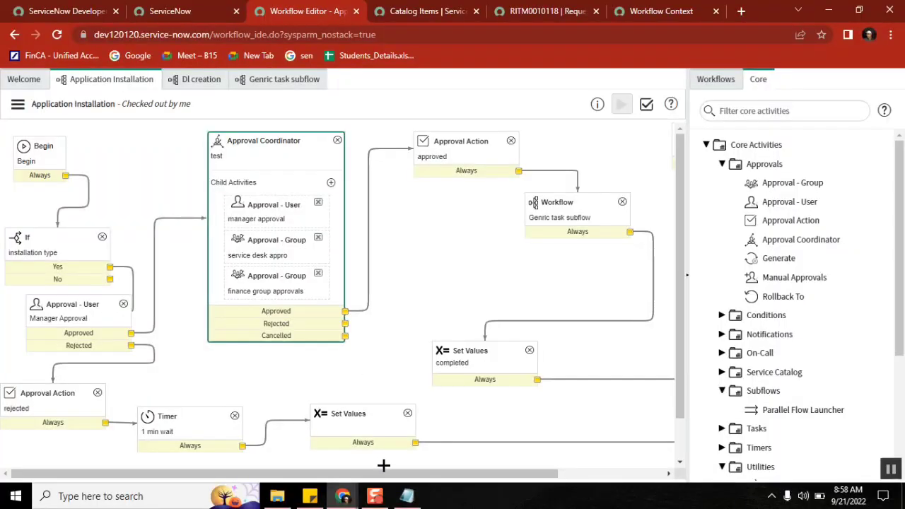
pyautogui.click(407, 496)
pyautogui.press('Return')
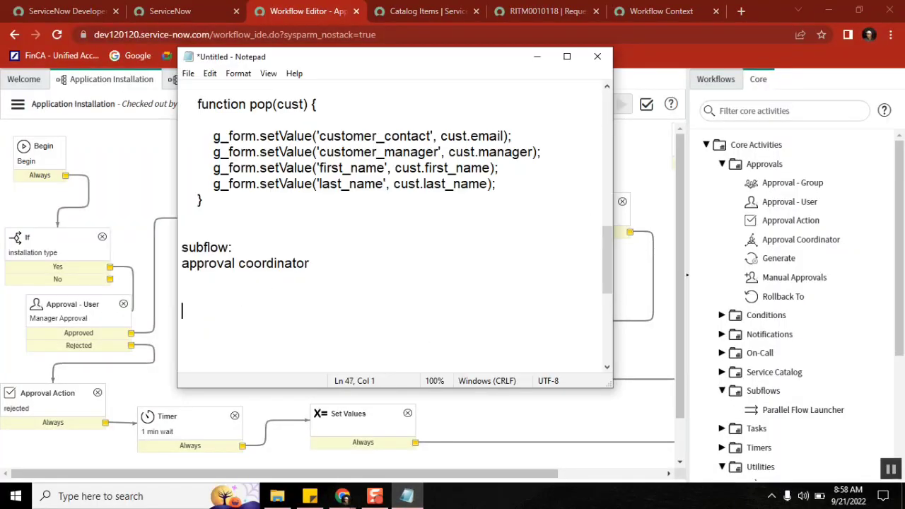
pyautogui.click(142, 196)
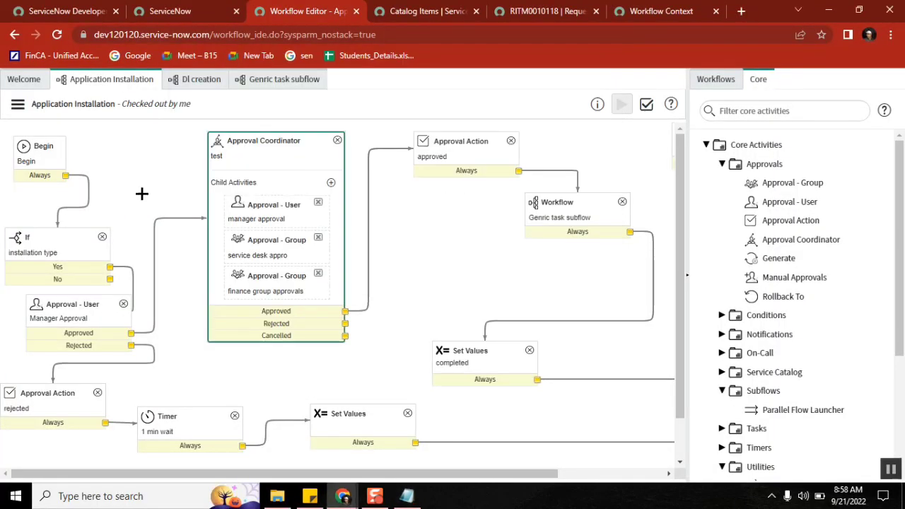
# Step: Delete the Approval Coordinator activity from the Application Installation workflow and shift the approved Approval Action slightly away from the freed space
pyautogui.click(338, 140)
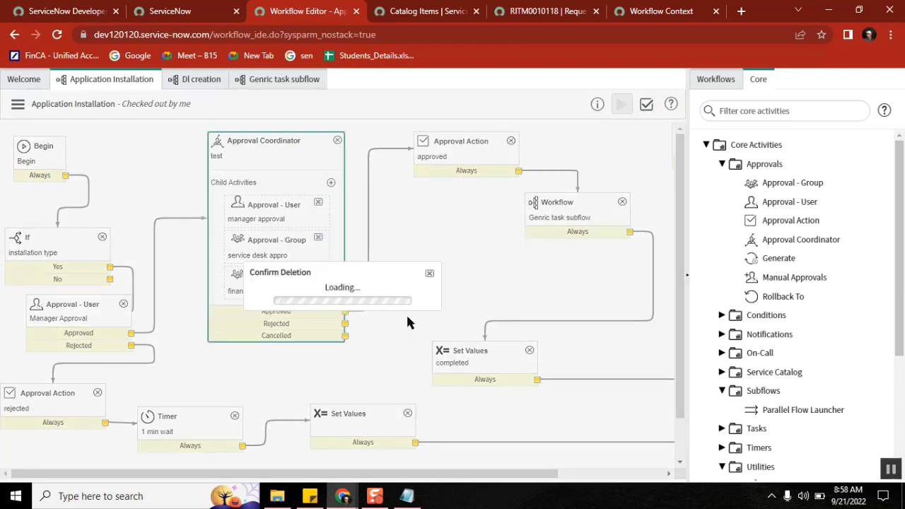
pyautogui.click(426, 312)
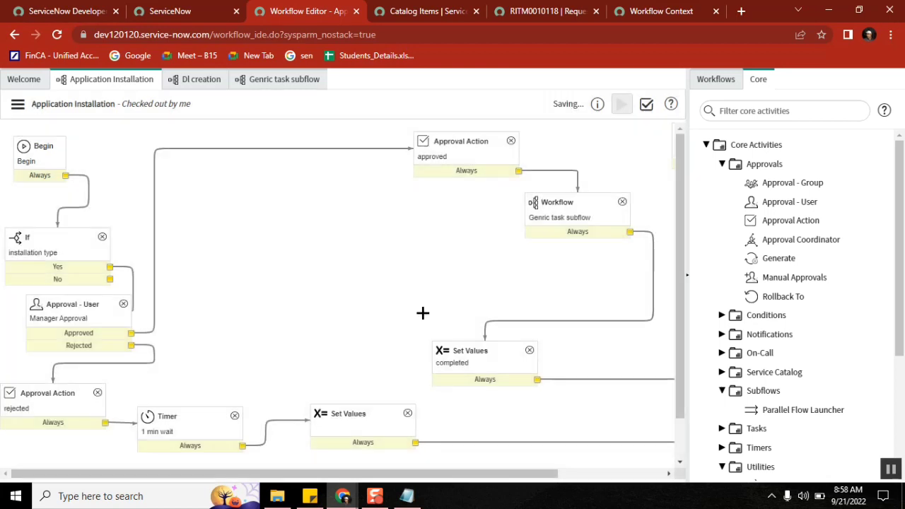
pyautogui.moveTo(477, 138); pyautogui.dragTo(518, 140)
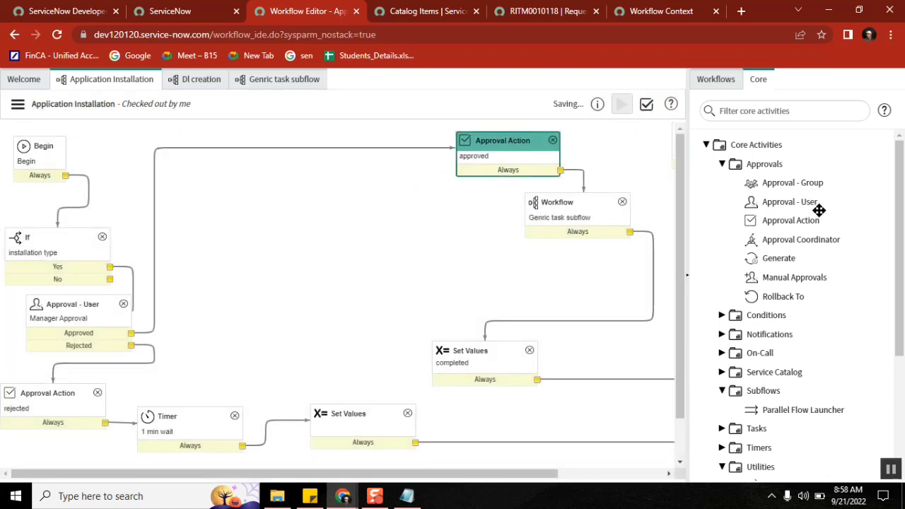
# Step: Insert an Approval - Group activity named "group approvals" before the approved Approval Action, with Service Desk as the approver group
pyautogui.moveTo(793, 182); pyautogui.dragTo(325, 114)
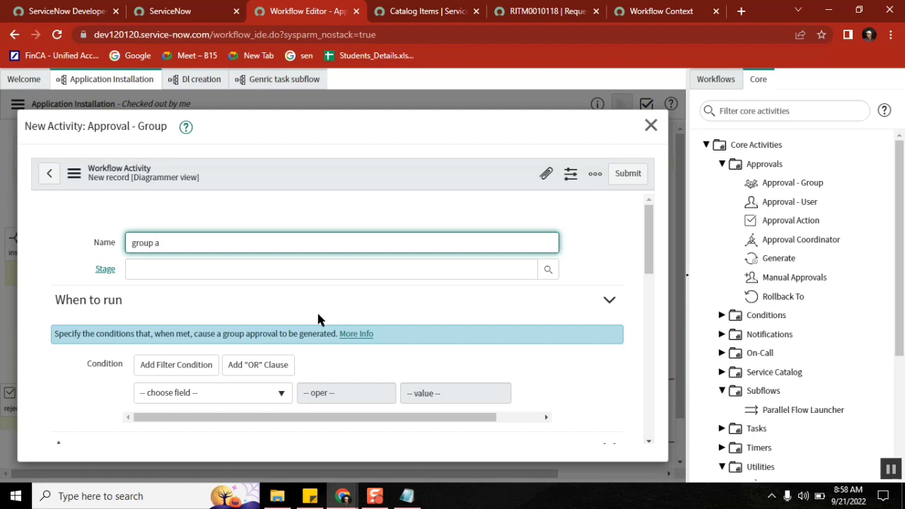
pyautogui.write('rovals')
pyautogui.scroll(-4, 664, 226)
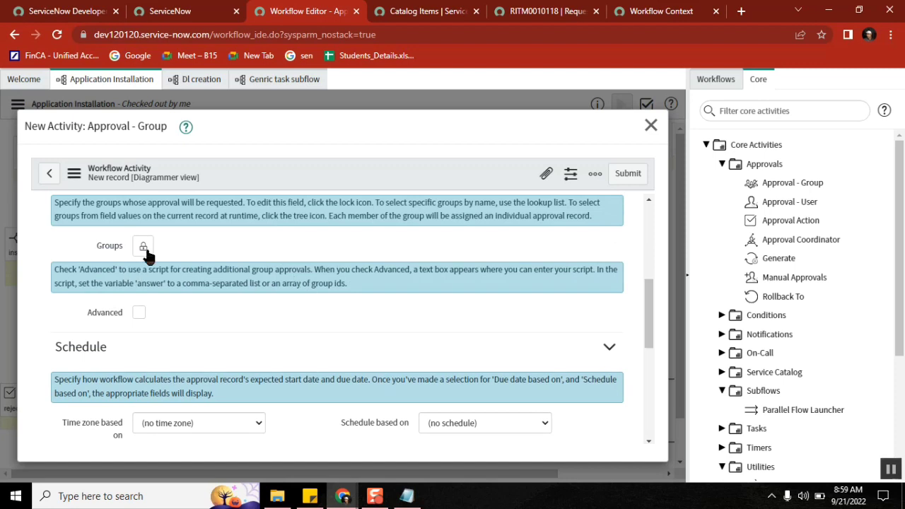
pyautogui.click(144, 247)
pyautogui.click(221, 355)
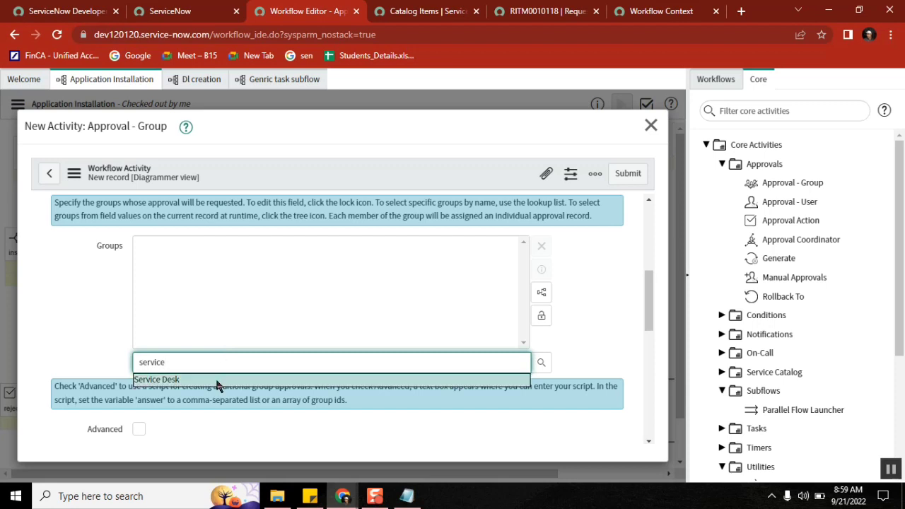
pyautogui.click(216, 378)
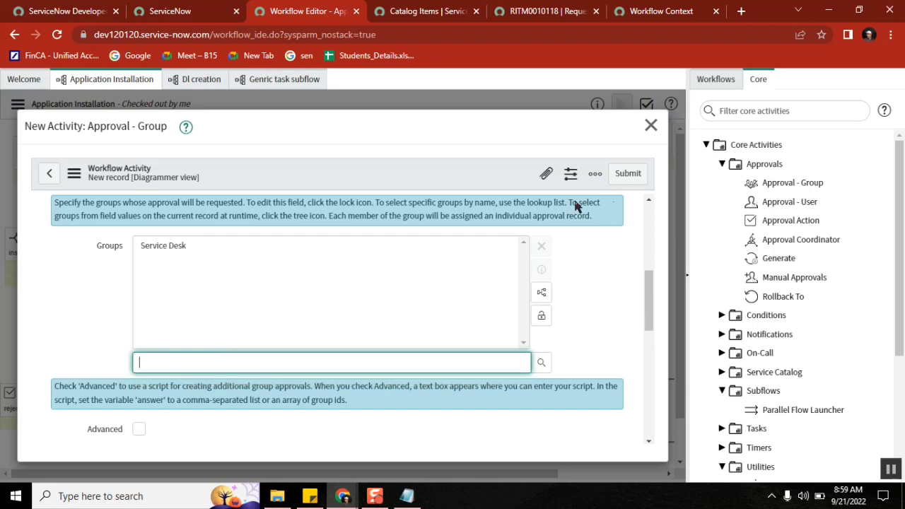
pyautogui.click(628, 176)
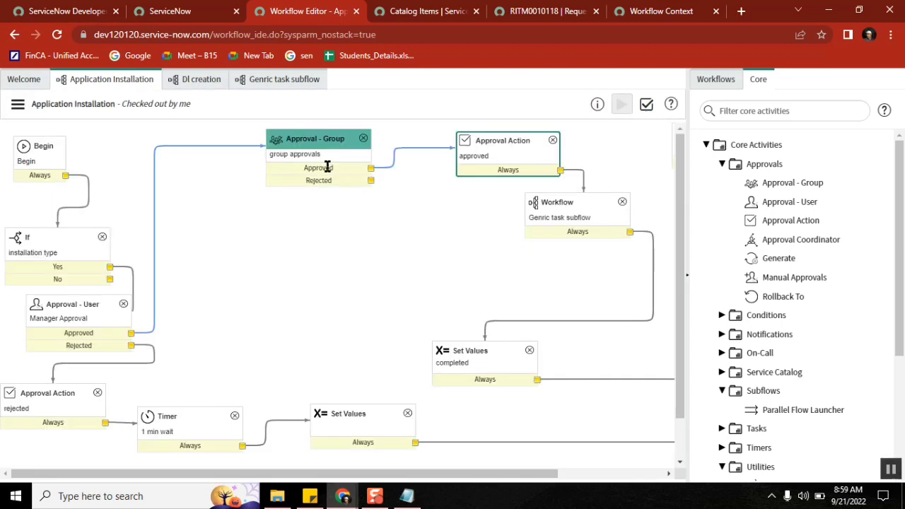
# Step: Add Language Support as an approver group in the Manager Approval user activity and save the change
pyautogui.doubleClick(76, 319)
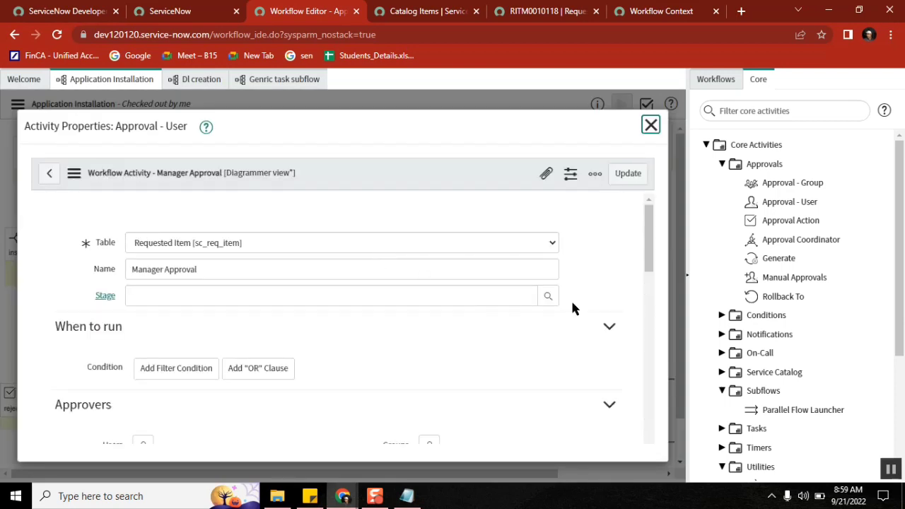
pyautogui.moveTo(646, 225); pyautogui.dragTo(646, 288)
pyautogui.click(429, 210)
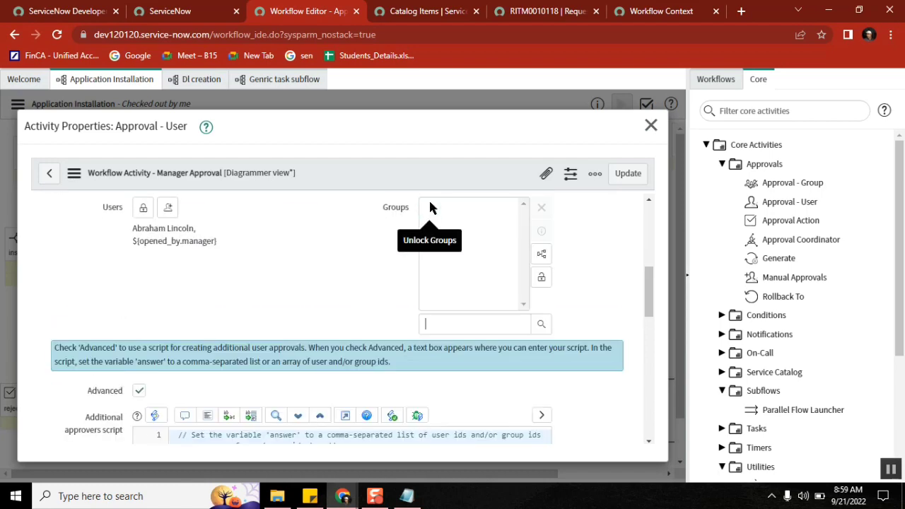
pyautogui.click(542, 324)
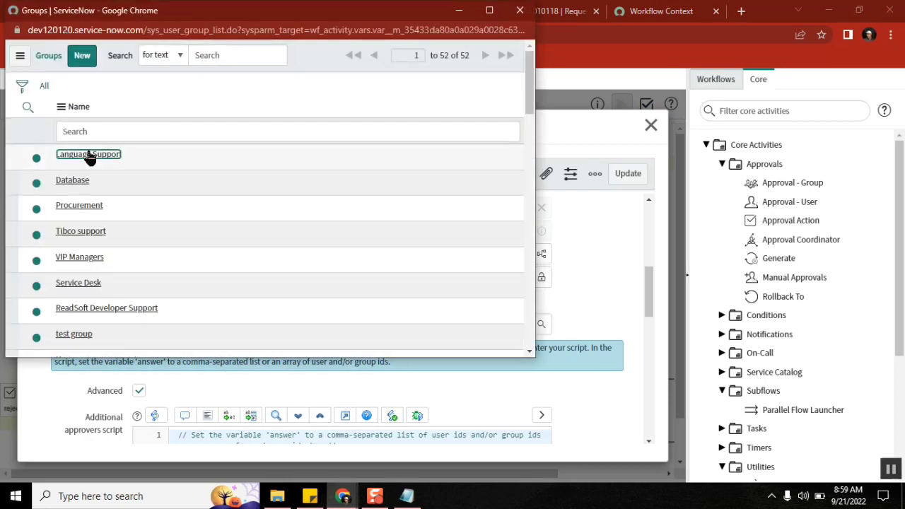
pyautogui.click(89, 154)
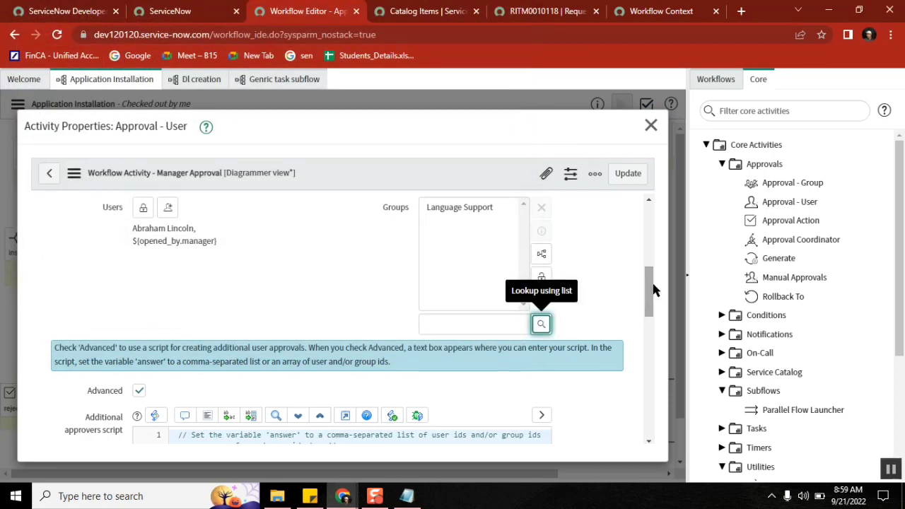
pyautogui.click(635, 174)
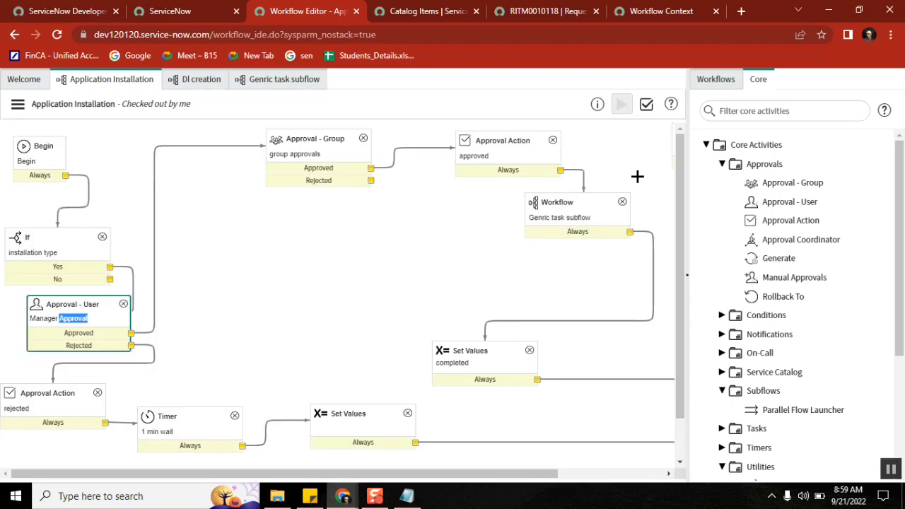
# Step: Examine the descriptions of the user and group approval activities and the approver group set in the group approvals activity
pyautogui.click(300, 157)
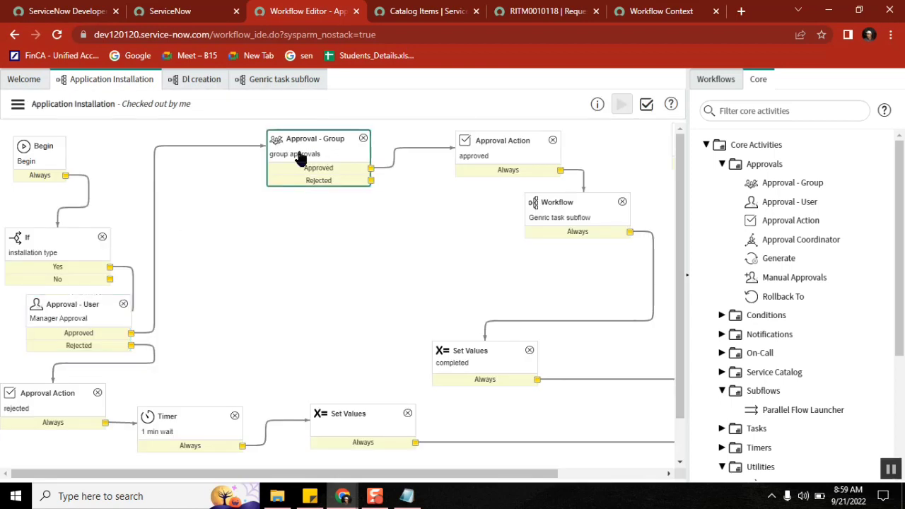
pyautogui.doubleClick(301, 157)
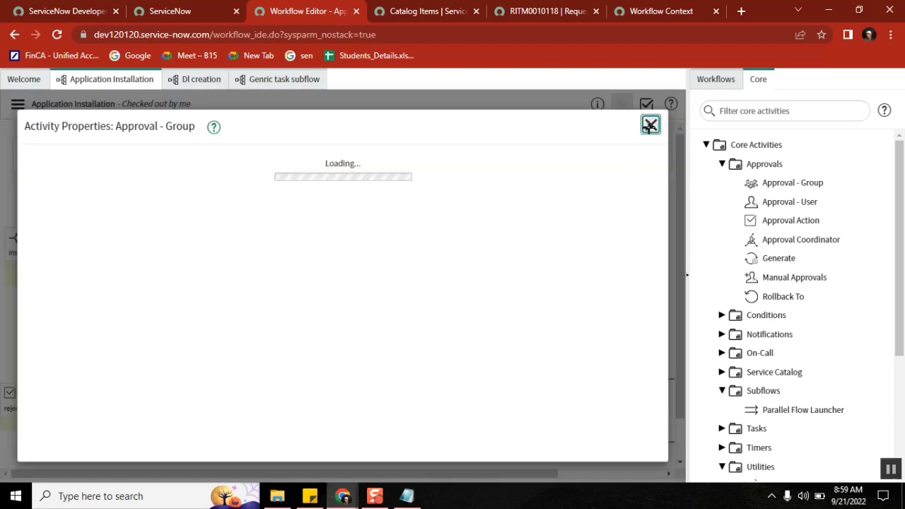
pyautogui.click(650, 125)
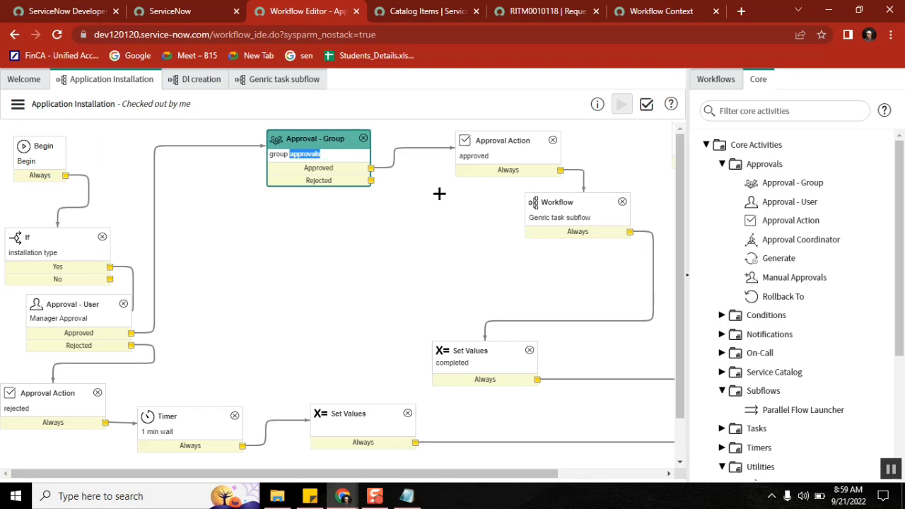
pyautogui.moveTo(782, 203)
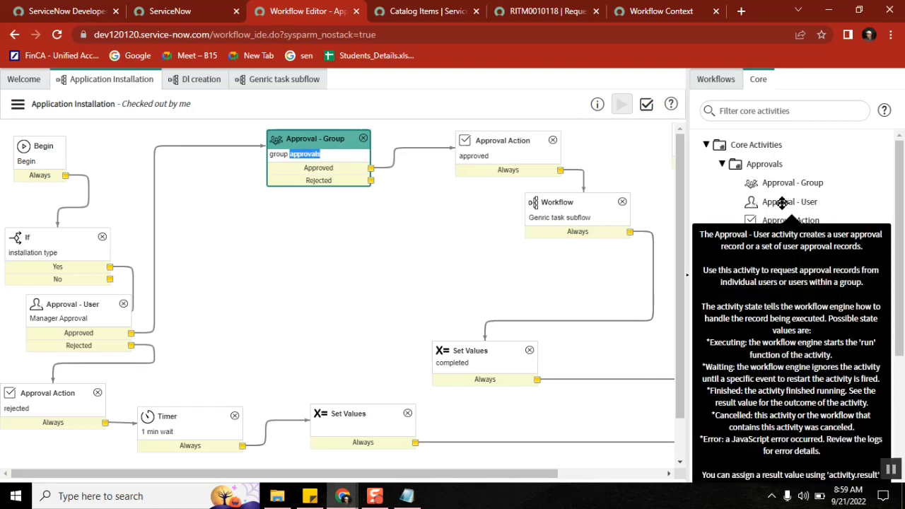
pyautogui.moveTo(779, 183)
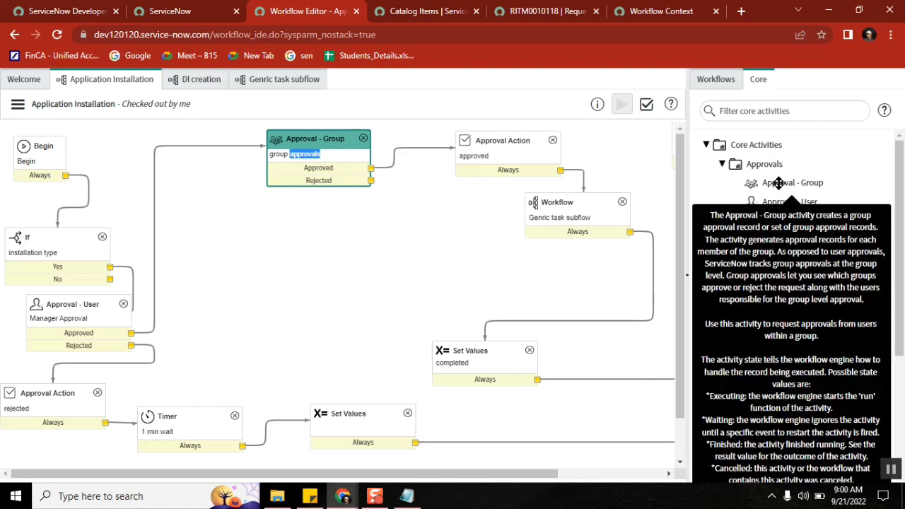
pyautogui.doubleClick(336, 162)
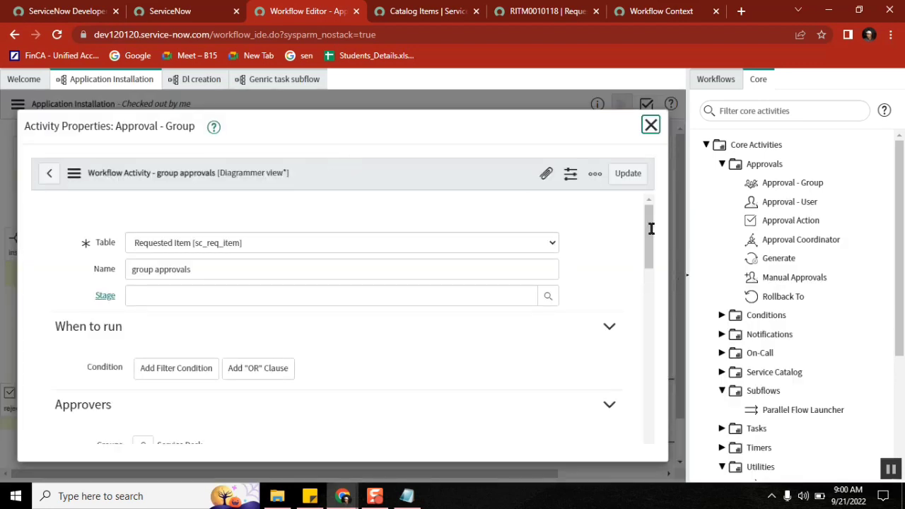
pyautogui.moveTo(649, 229); pyautogui.dragTo(643, 296)
pyautogui.moveTo(214, 271); pyautogui.dragTo(150, 271)
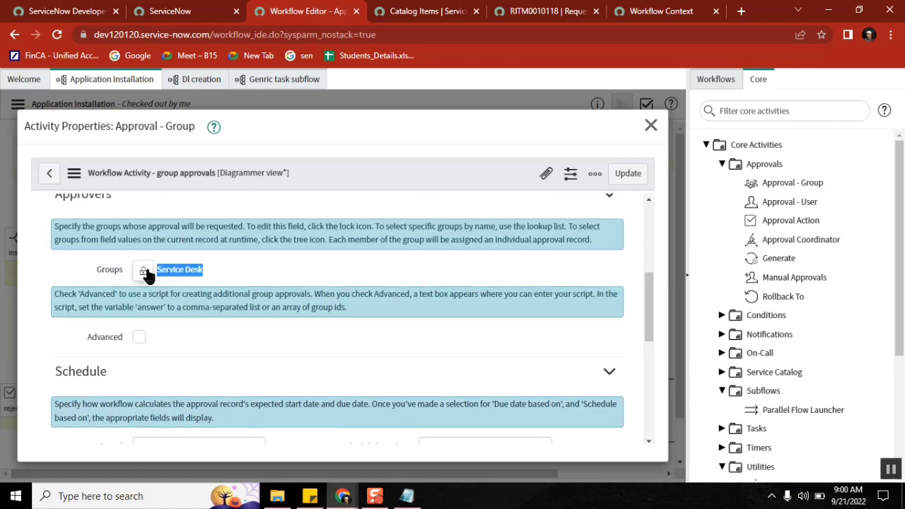
pyautogui.click(650, 125)
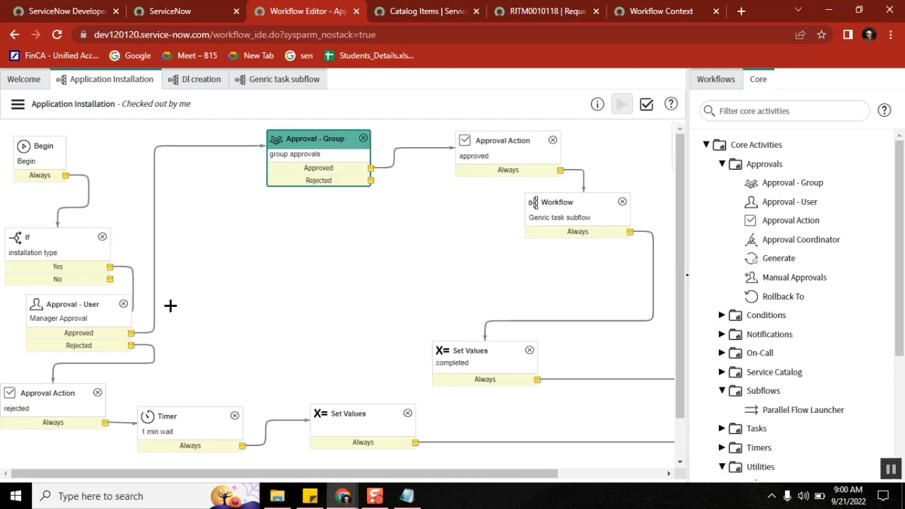
# Step: Check the approver users and groups of the Manager Approval activity, and reposition it between the If and Approval - Group activities
pyautogui.click(86, 307)
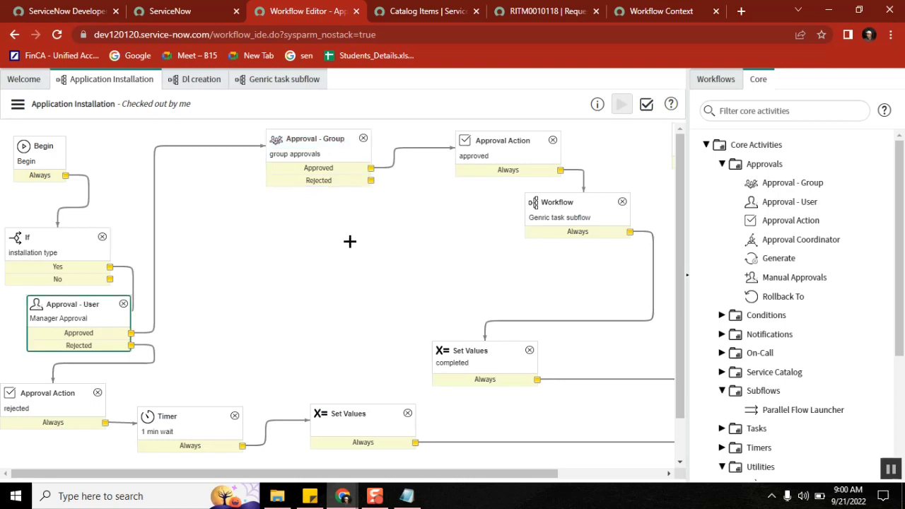
pyautogui.doubleClick(99, 324)
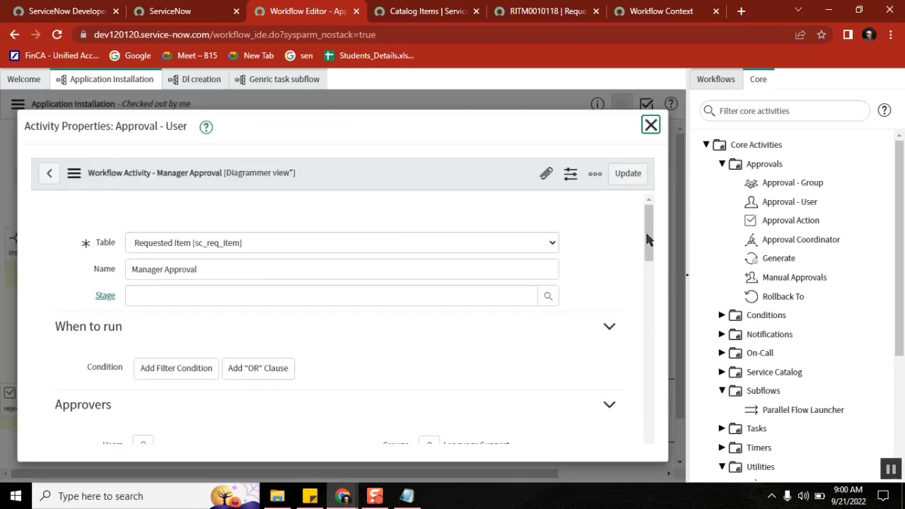
pyautogui.moveTo(648, 240); pyautogui.dragTo(635, 284)
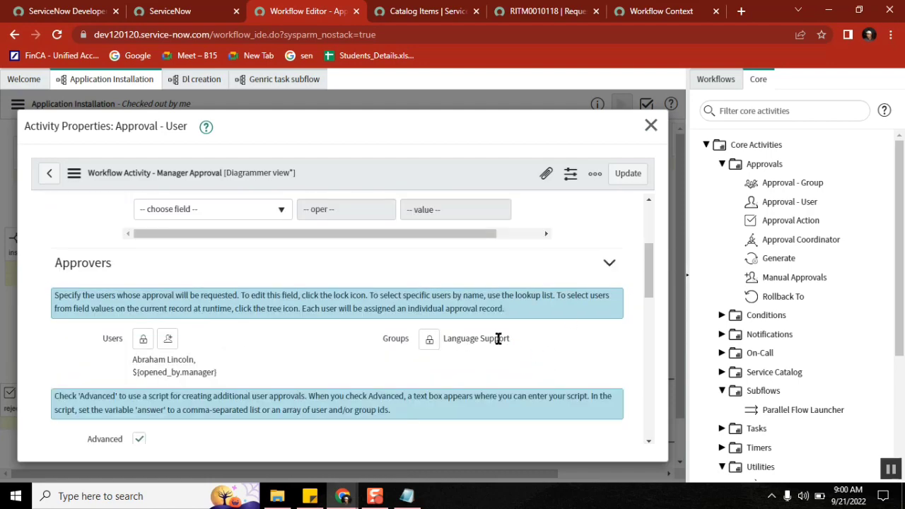
pyautogui.moveTo(501, 338); pyautogui.dragTo(428, 345)
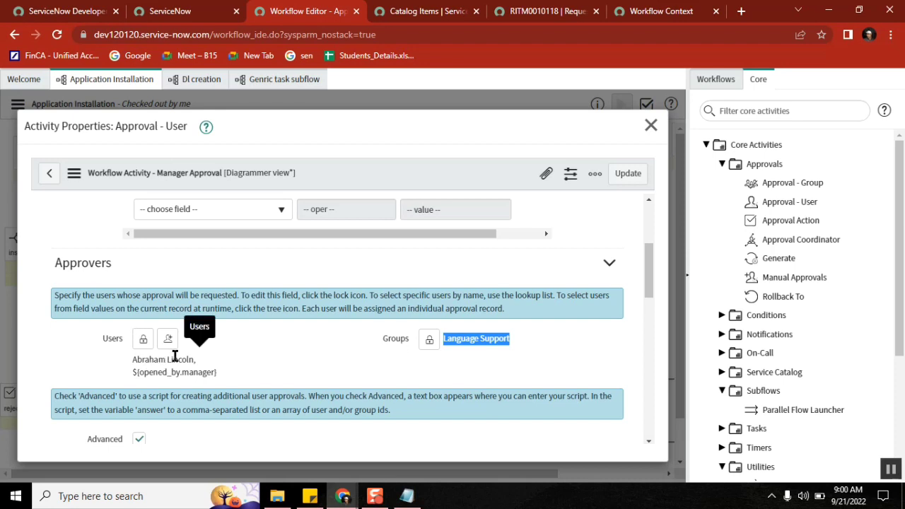
pyautogui.click(651, 126)
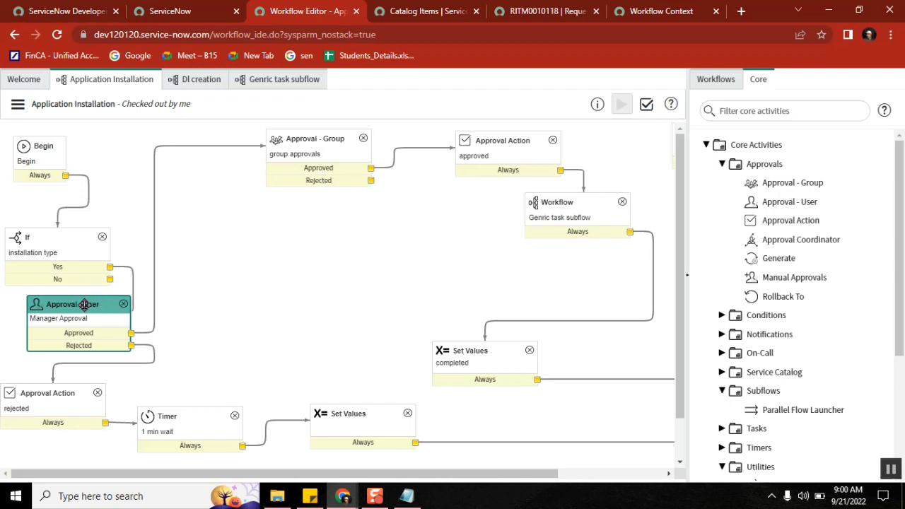
pyautogui.moveTo(88, 306); pyautogui.dragTo(200, 227)
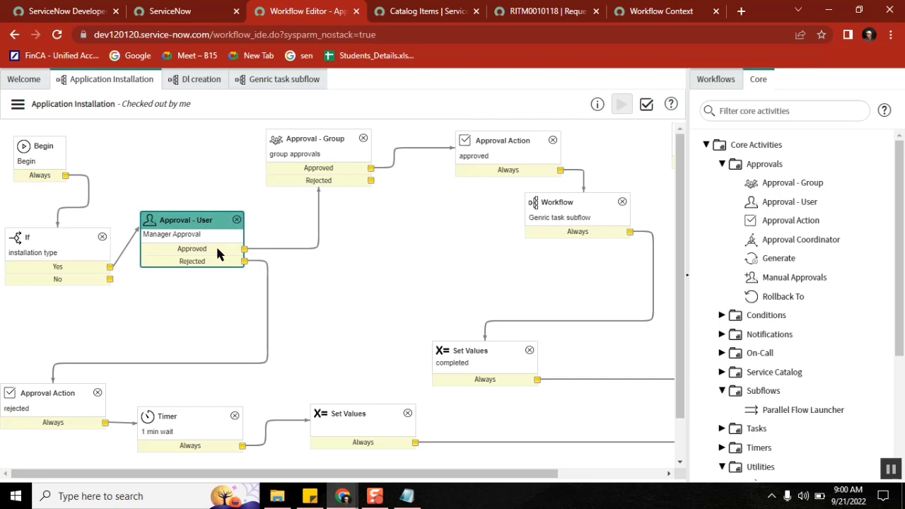
# Step: Find the System Definition Tables module in the ServiceNow navigator and open its list in a separate browser tab
pyautogui.click(182, 18)
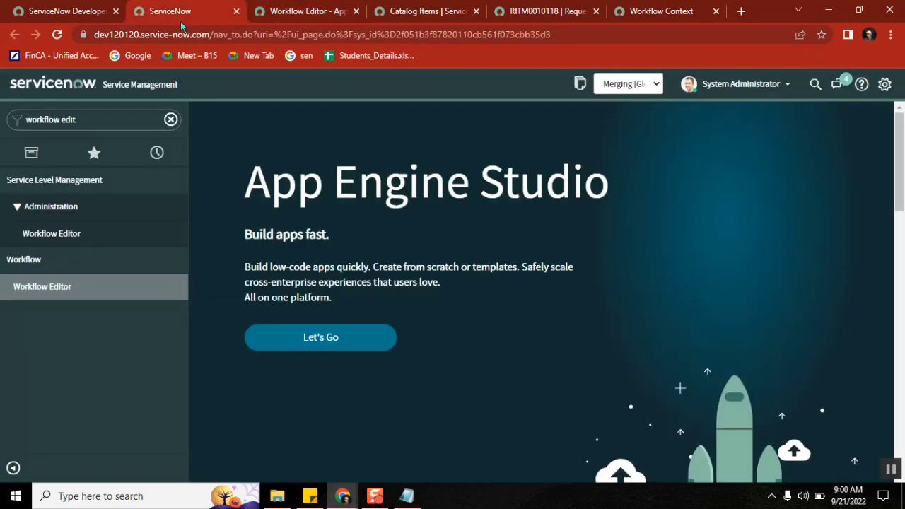
pyautogui.click(110, 124)
pyautogui.write('tables')
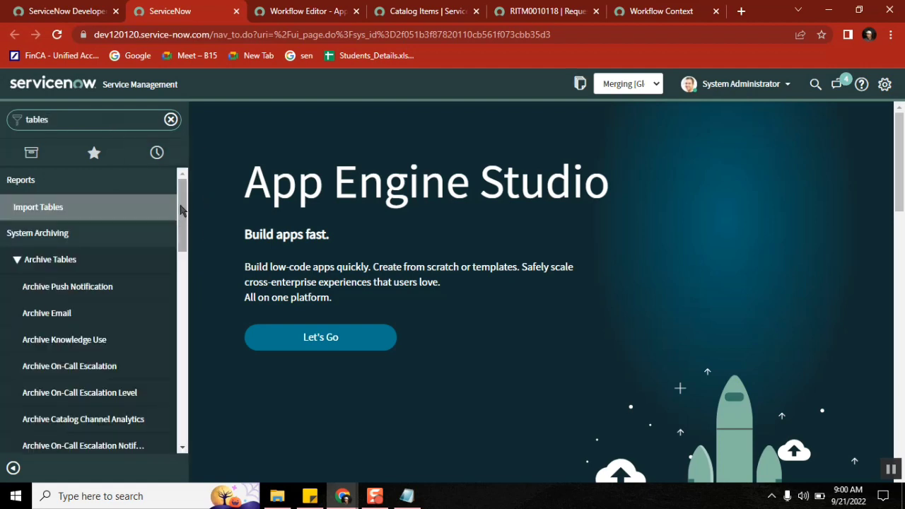
pyautogui.moveTo(180, 206); pyautogui.dragTo(181, 299)
pyautogui.middleClick(32, 252)
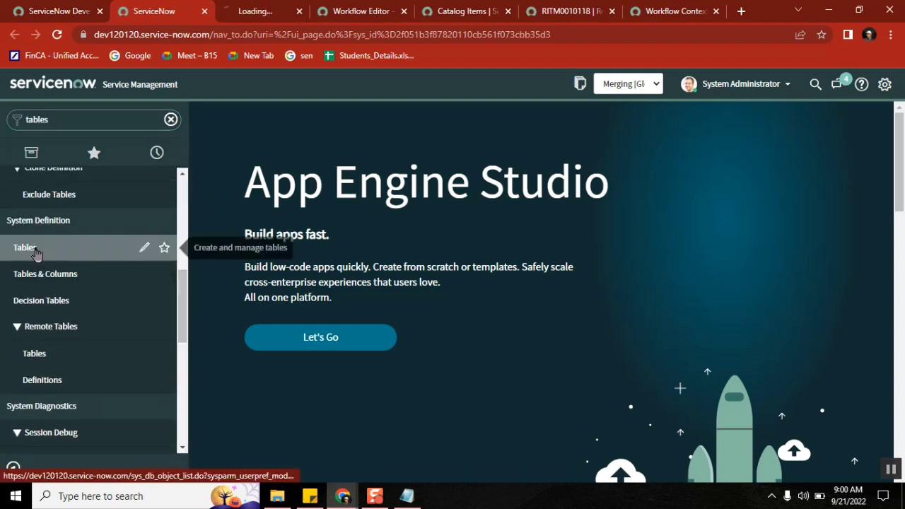
pyautogui.click(277, 20)
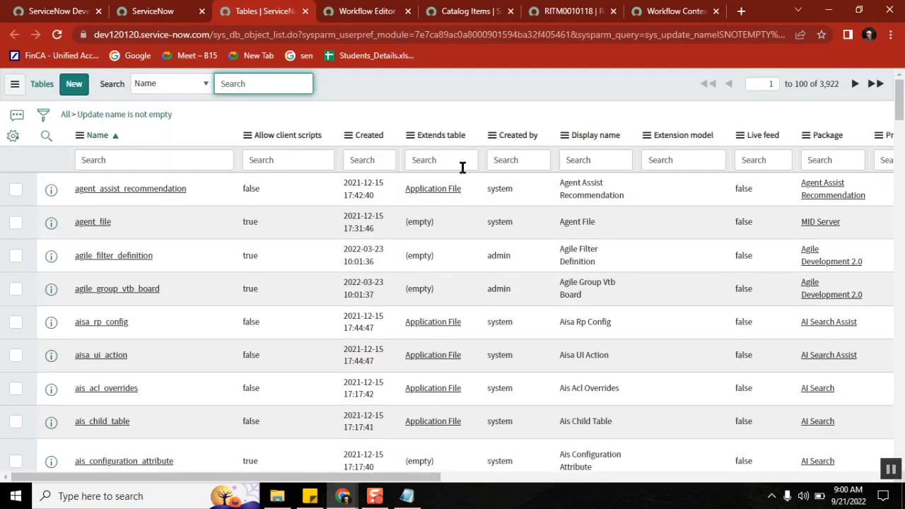
# Step: Filter the tables list to names starting with "sysapp"
pyautogui.click(164, 160)
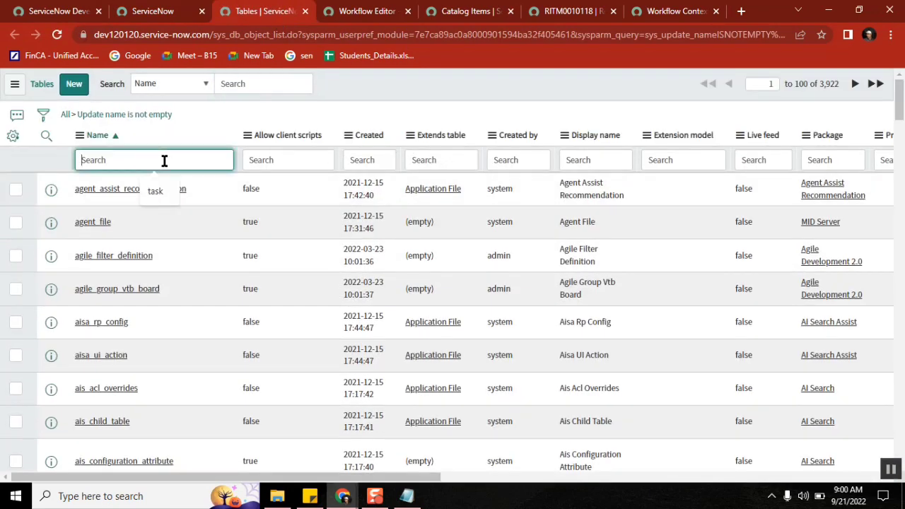
pyautogui.write('sysapp')
pyautogui.press('Return')
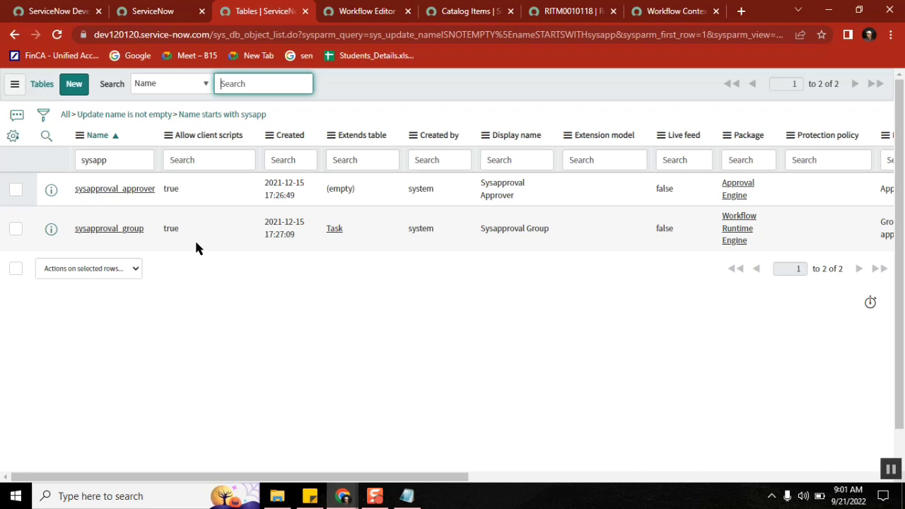
# Step: Copy the sysapproval_approver table name and open that table's records through the navigator filter with sysapproval_approver.LIST
pyautogui.click(367, 12)
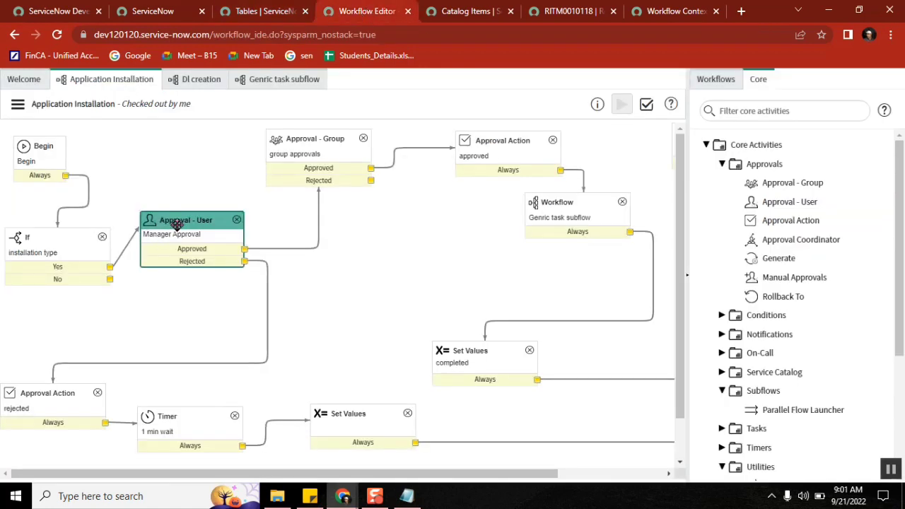
pyautogui.click(264, 10)
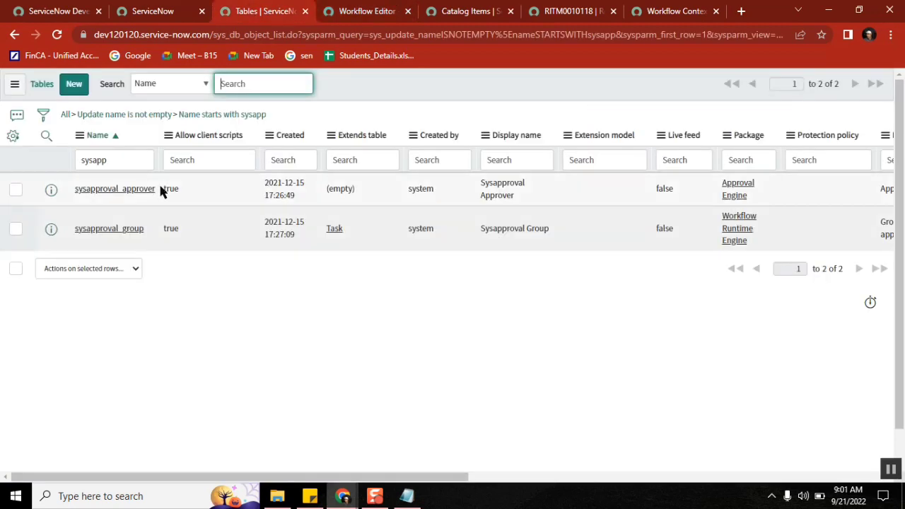
pyautogui.moveTo(160, 189); pyautogui.dragTo(76, 195)
pyautogui.hotkey('ctrl', 'c')
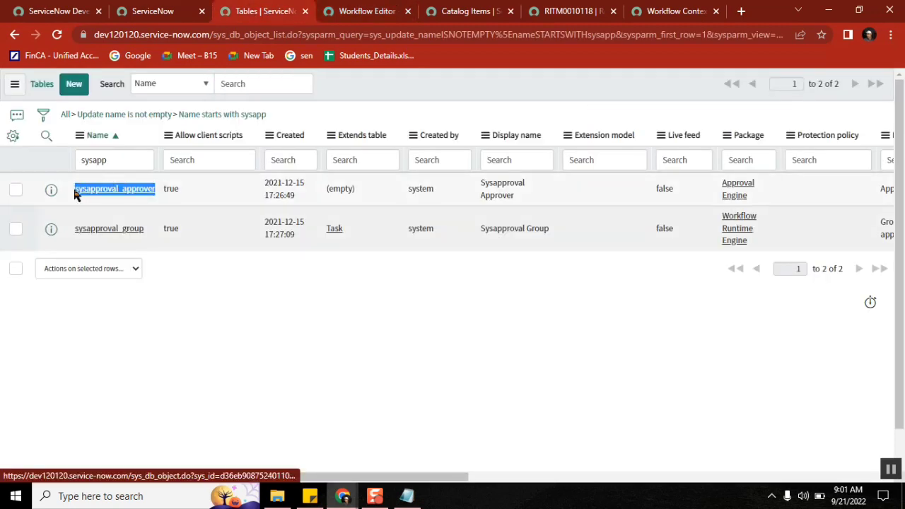
pyautogui.click(153, 11)
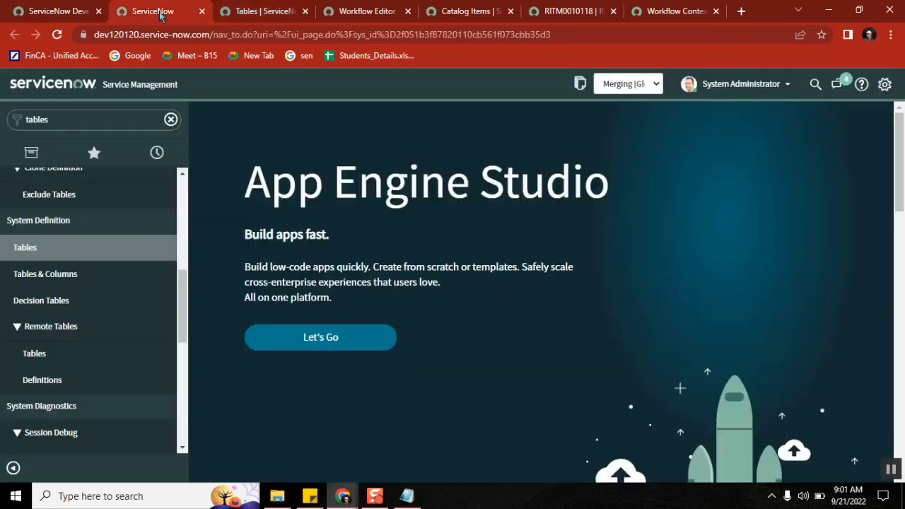
pyautogui.click(93, 123)
pyautogui.hotkey('ctrl', 'v')
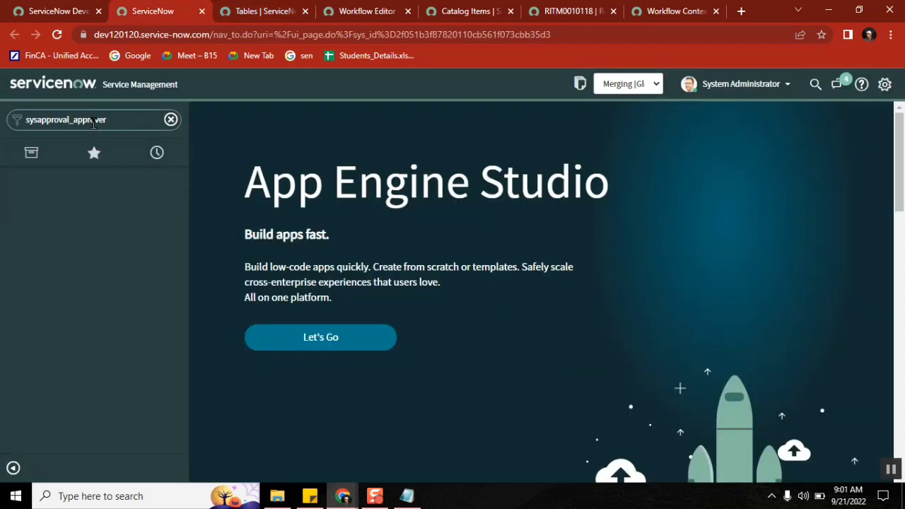
pyautogui.write('.LIST')
pyautogui.press('Return')
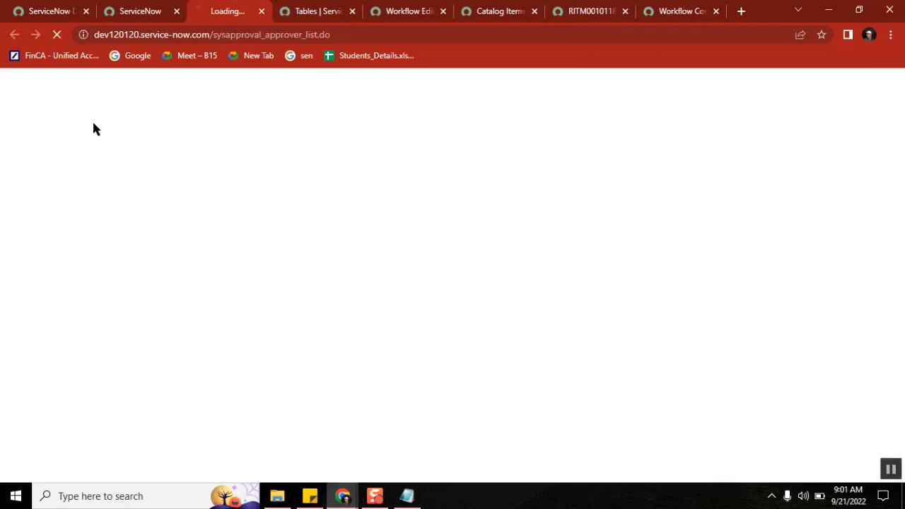
# Step: Check the approvers of the Application Installation requested item, and filter the approvals list's Approval for column by that item's number
pyautogui.click(576, 16)
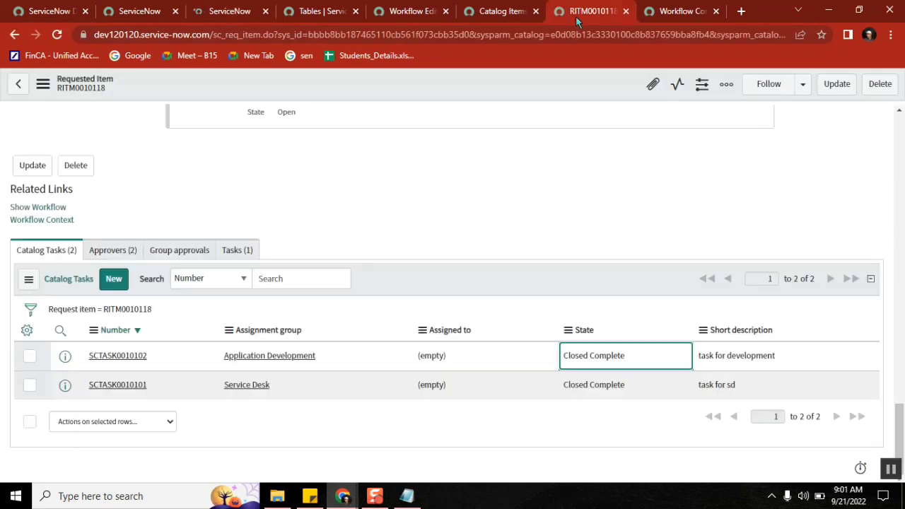
pyautogui.click(117, 250)
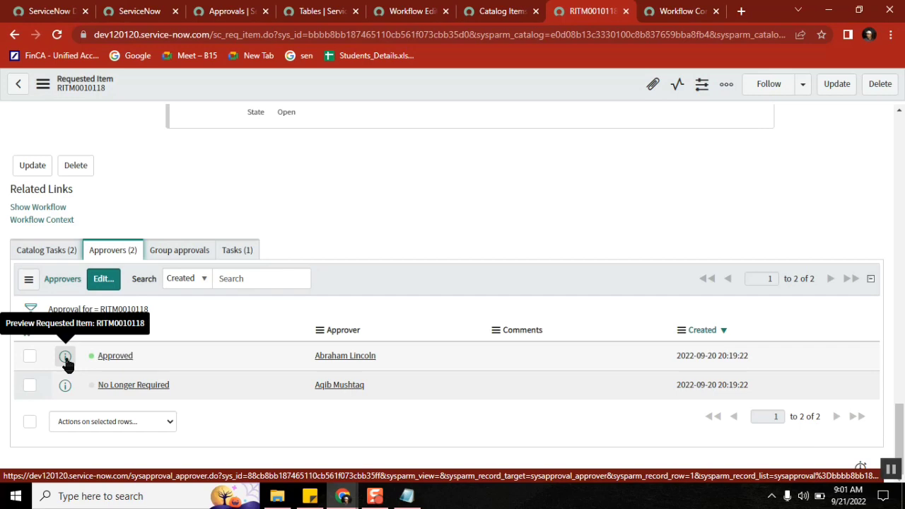
pyautogui.moveTo(899, 417); pyautogui.dragTo(902, 120)
pyautogui.doubleClick(194, 170)
pyautogui.hotkey('ctrl', 'c')
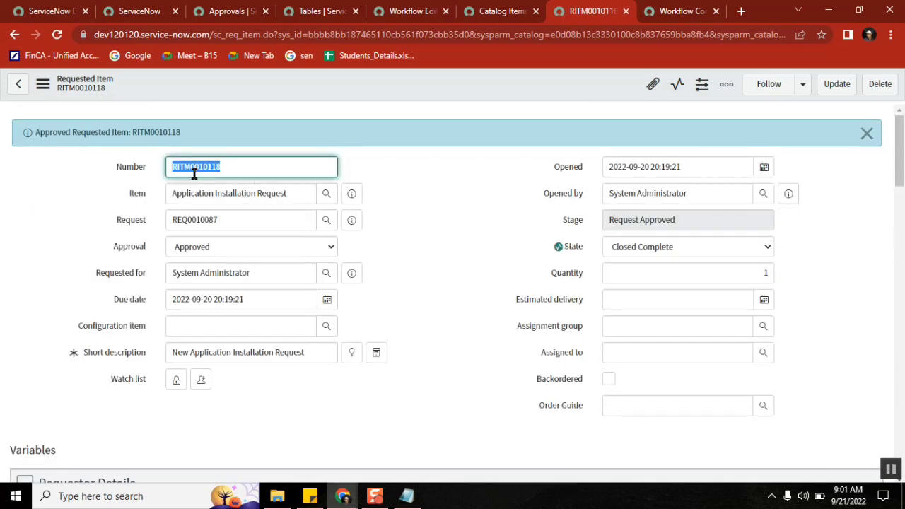
pyautogui.click(227, 10)
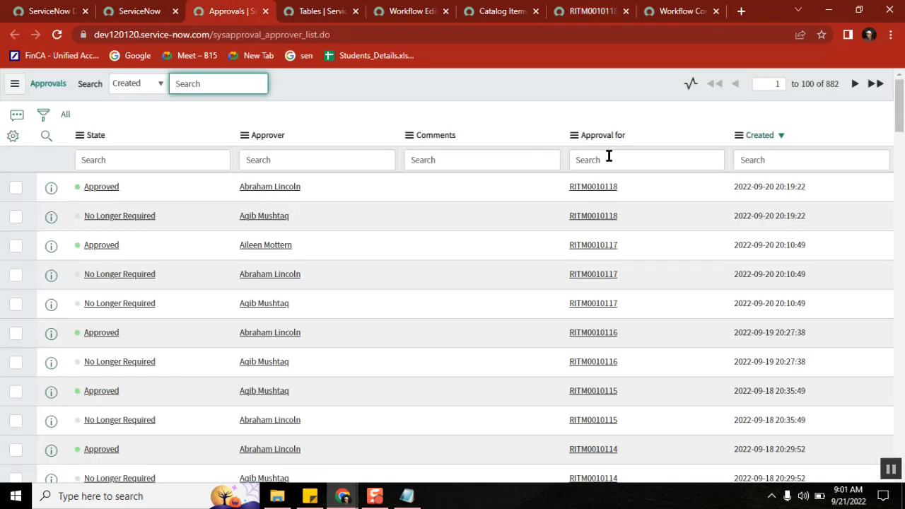
pyautogui.click(645, 161)
pyautogui.hotkey('ctrl', 'v')
pyautogui.press('Return')
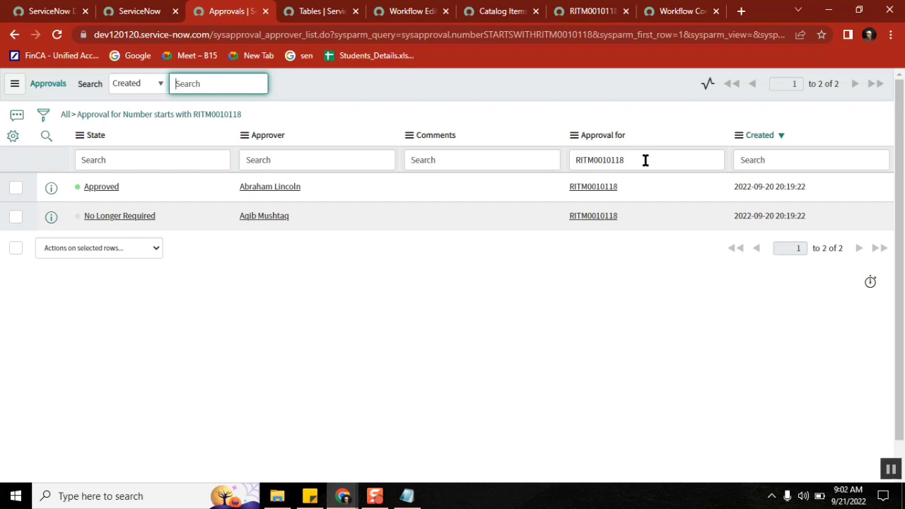
# Step: Copy the sysapproval_group table name and open that table's records through the navigator filter with sysapproval_group.LIST
pyautogui.click(335, 14)
pyautogui.moveTo(145, 229); pyautogui.dragTo(73, 238)
pyautogui.hotkey('ctrl', 'c')
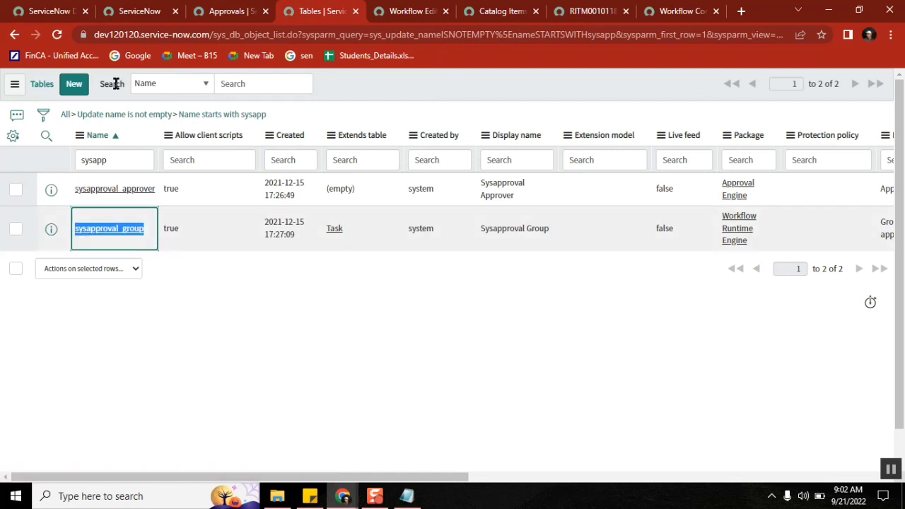
pyautogui.click(133, 12)
pyautogui.click(97, 120)
pyautogui.hotkey('ctrl', 'v')
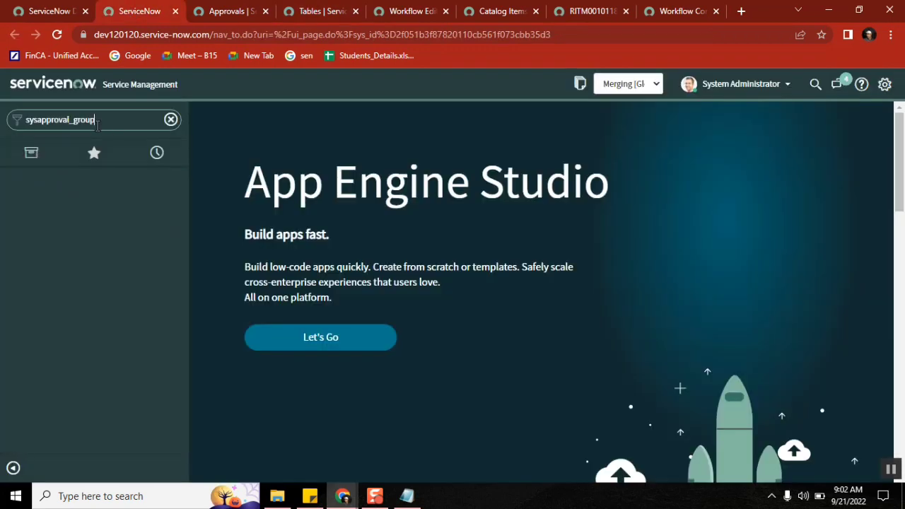
pyautogui.write('.LIST')
pyautogui.press('Return')
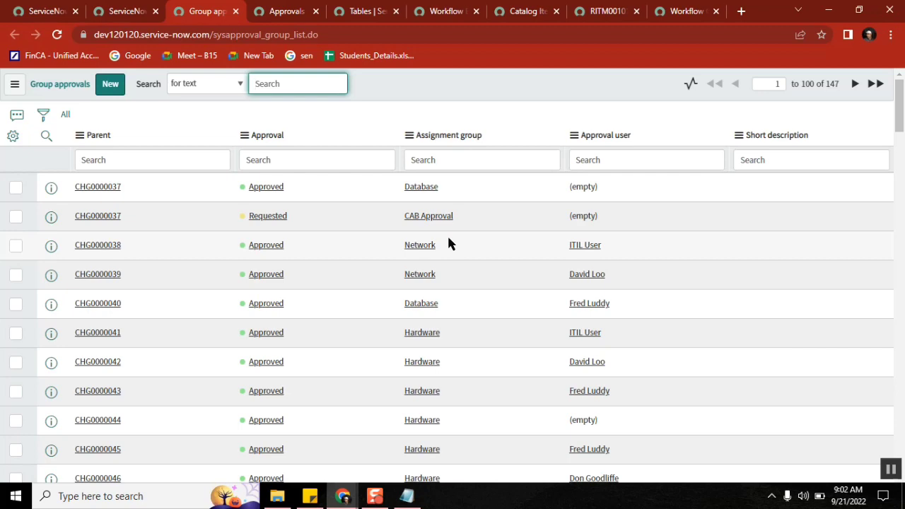
# Step: Filter the group approvals list to parent records starting with "ritm"
pyautogui.click(604, 12)
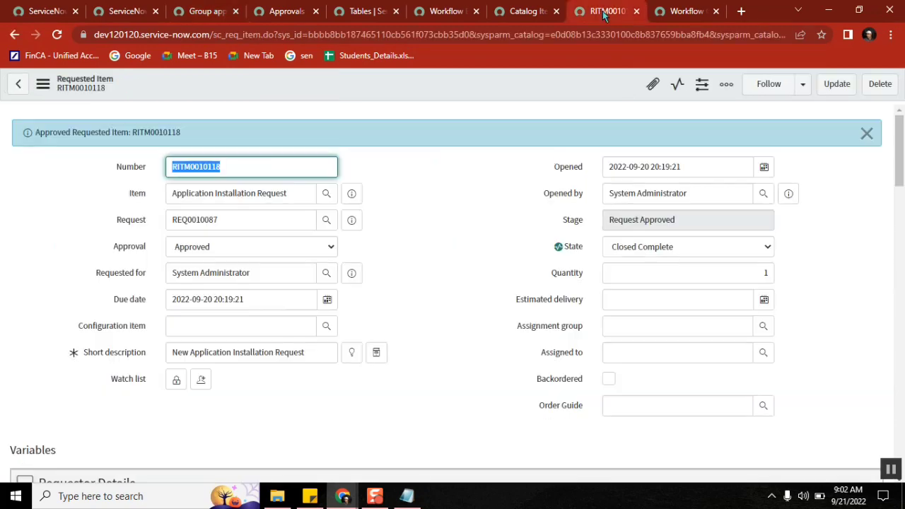
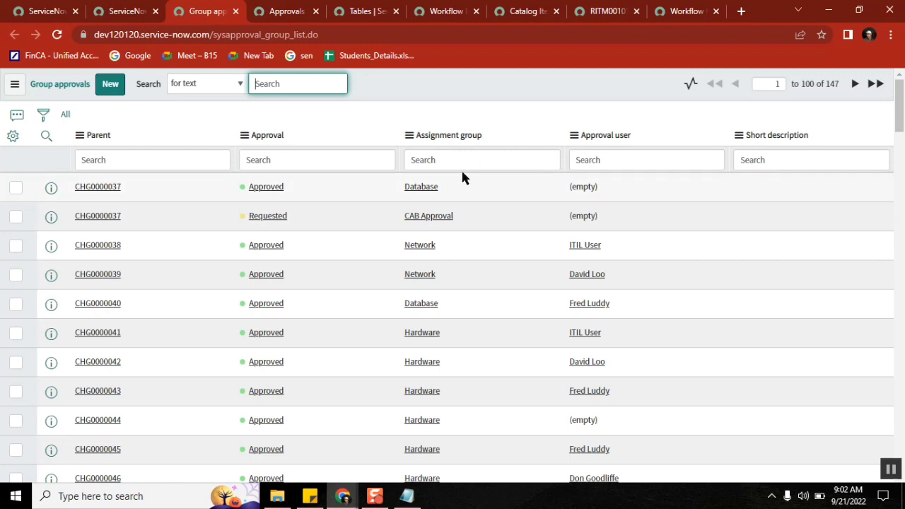
pyautogui.click(158, 160)
pyautogui.write('ritm')
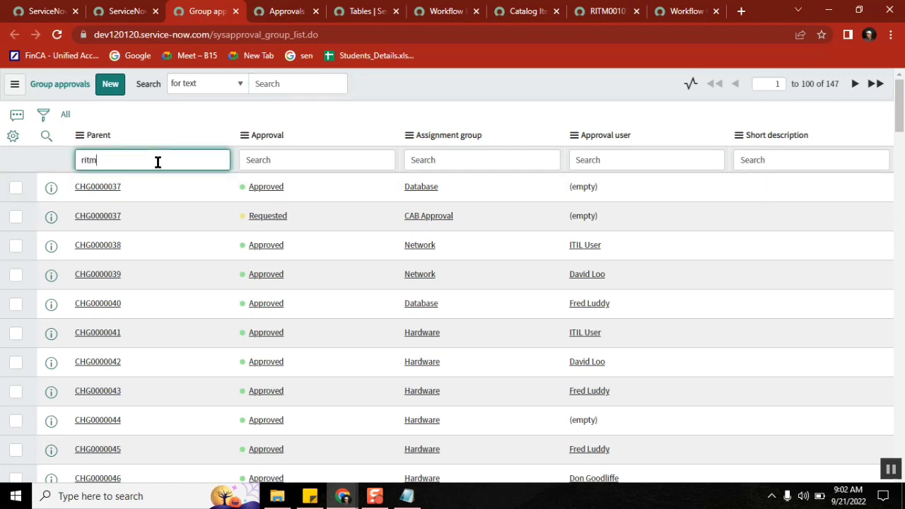
pyautogui.press('Return')
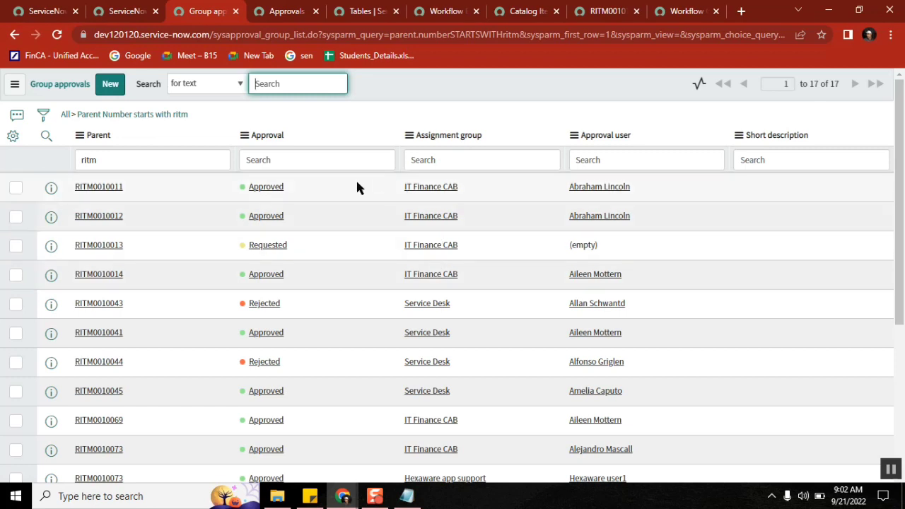
# Step: Open the first requested item of the filtered group approvals in a separate browser tab and view its group approvals and approvers
pyautogui.middleClick(104, 186)
pyautogui.click(259, 11)
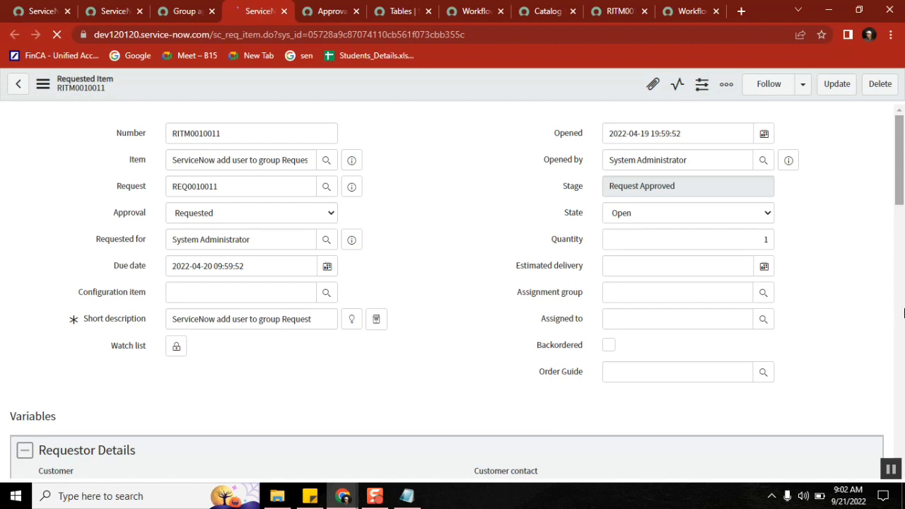
pyautogui.moveTo(904, 313); pyautogui.dragTo(875, 438)
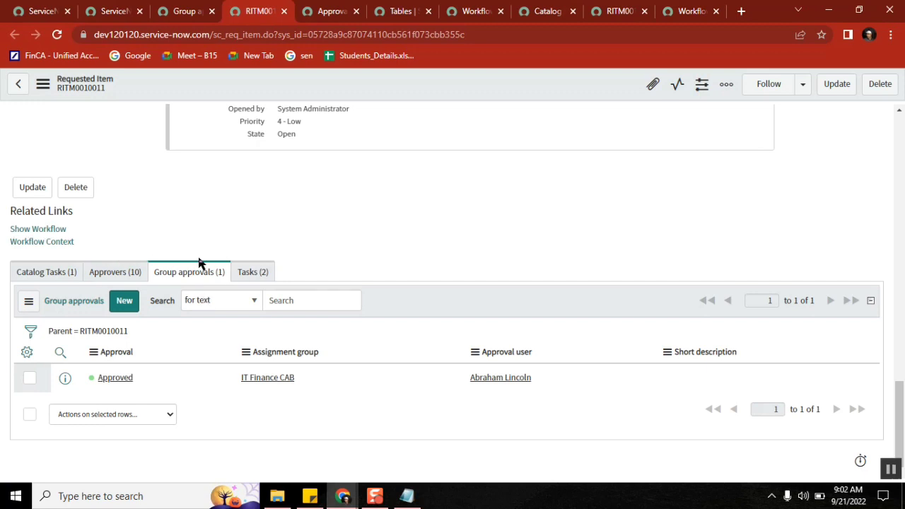
pyautogui.click(131, 269)
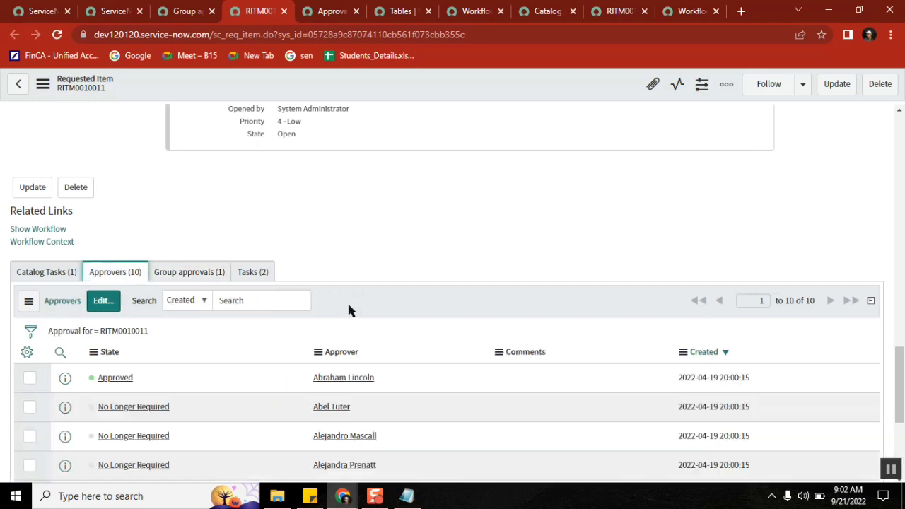
# Step: Show the requested item's workflow and examine its group type check and finance approval activities
pyautogui.click(37, 231)
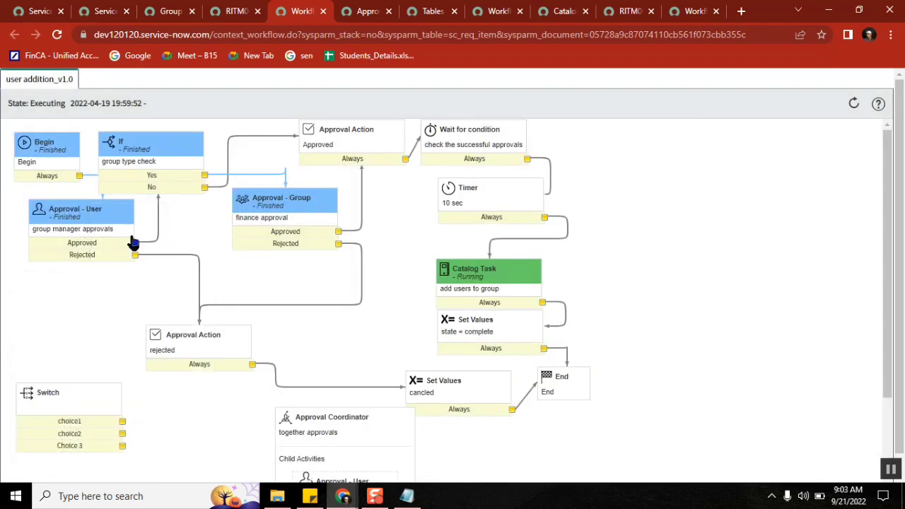
pyautogui.moveTo(269, 210)
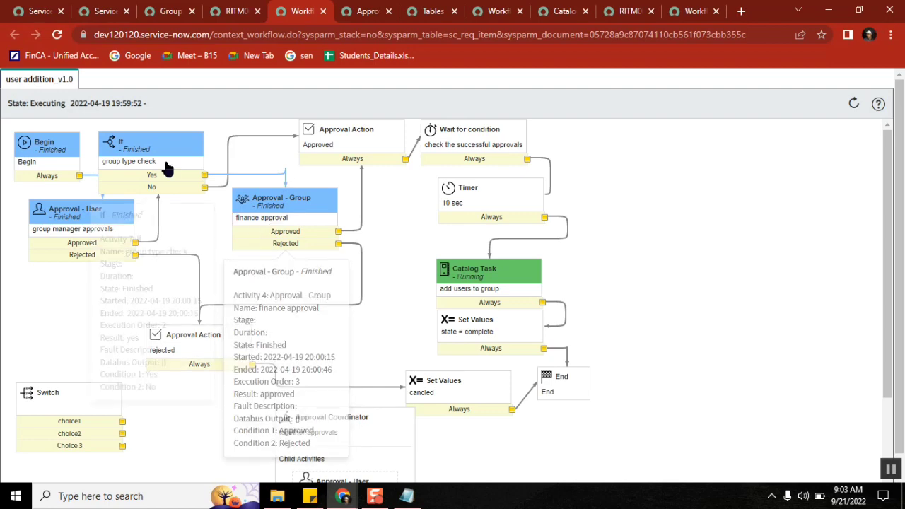
pyautogui.moveTo(306, 237)
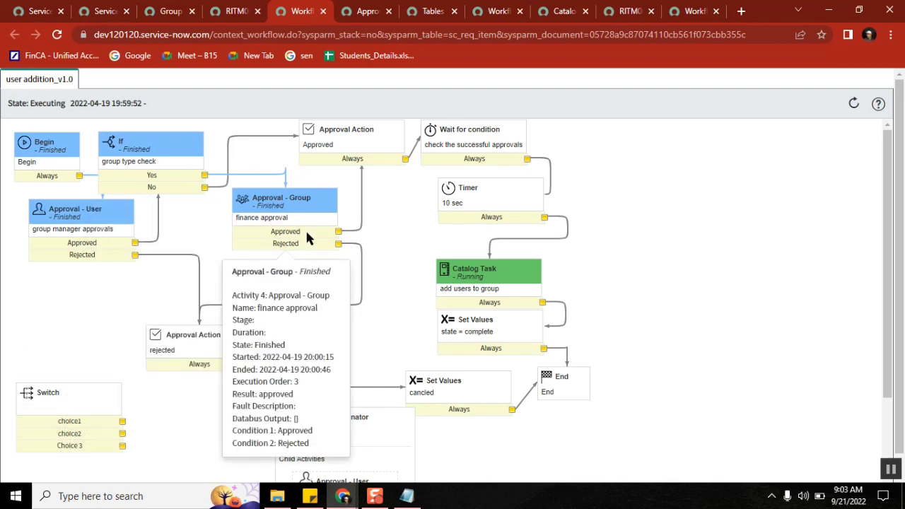
# Step: Compare the states and names in the requested item's full approvers list with its group approvals record
pyautogui.click(229, 13)
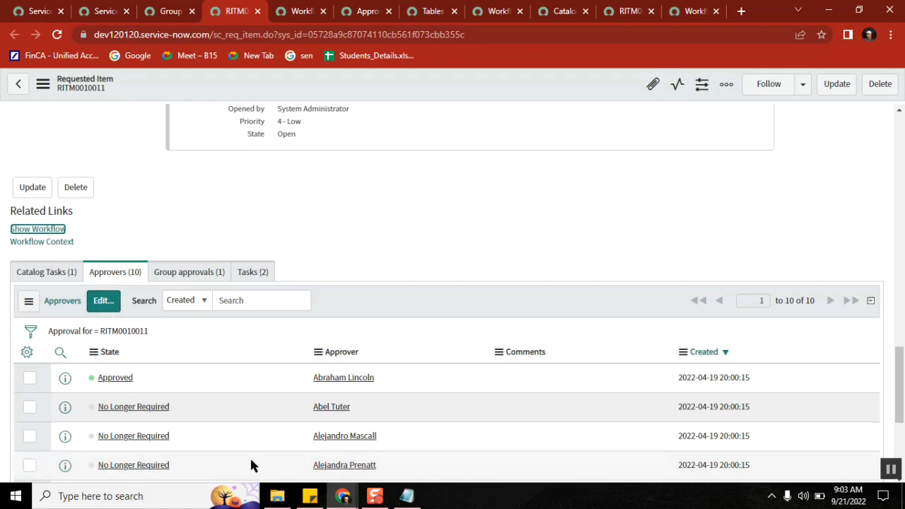
pyautogui.moveTo(903, 384); pyautogui.dragTo(901, 419)
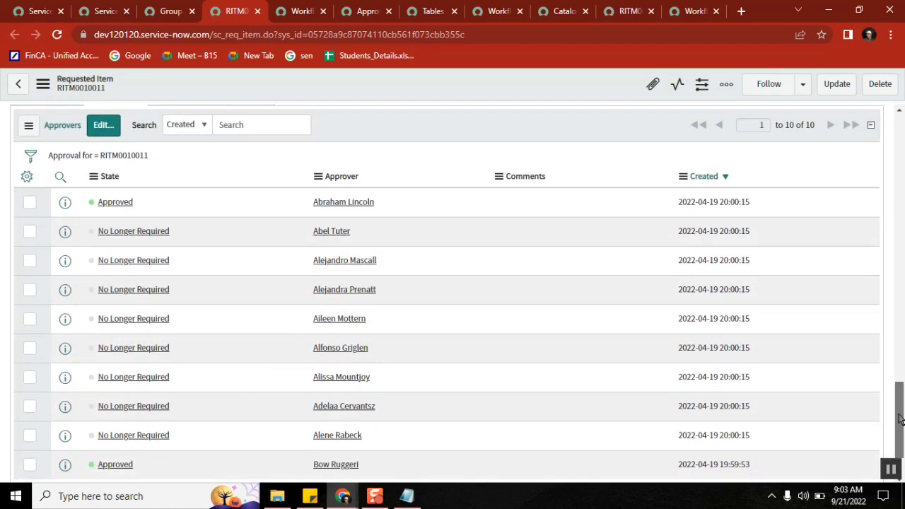
pyautogui.tripleClick(401, 202)
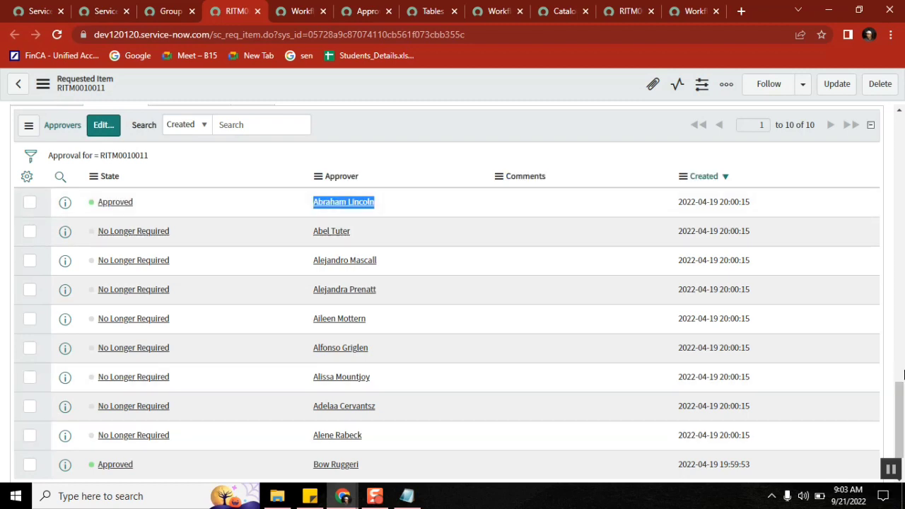
pyautogui.moveTo(900, 401); pyautogui.dragTo(881, 420)
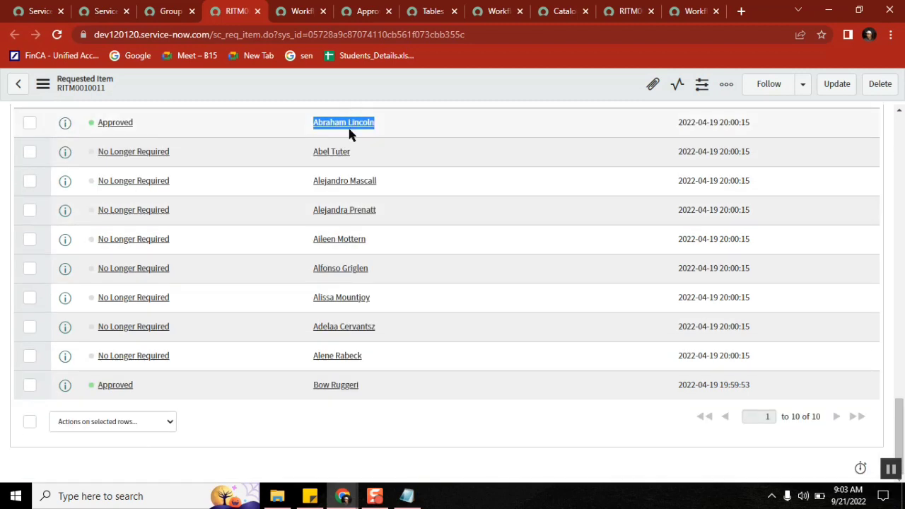
pyautogui.moveTo(375, 379); pyautogui.dragTo(90, 167)
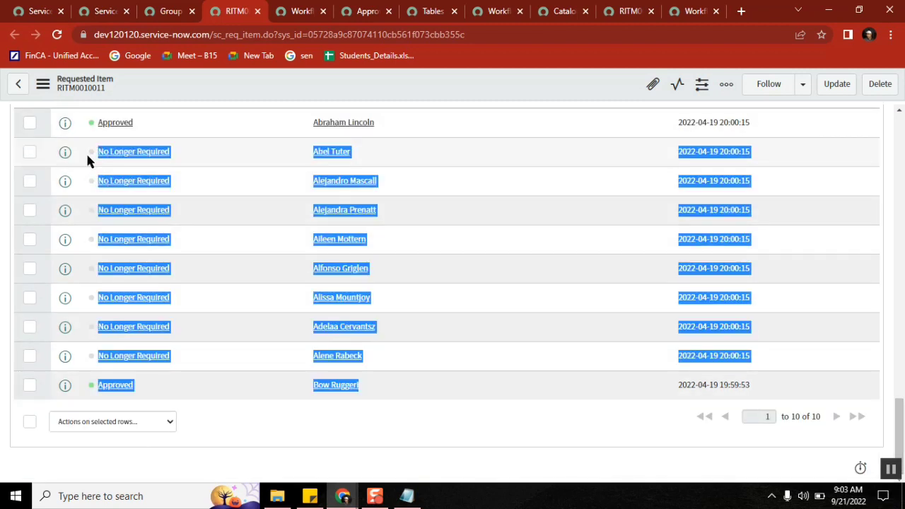
pyautogui.moveTo(901, 415); pyautogui.dragTo(901, 391)
pyautogui.click(203, 180)
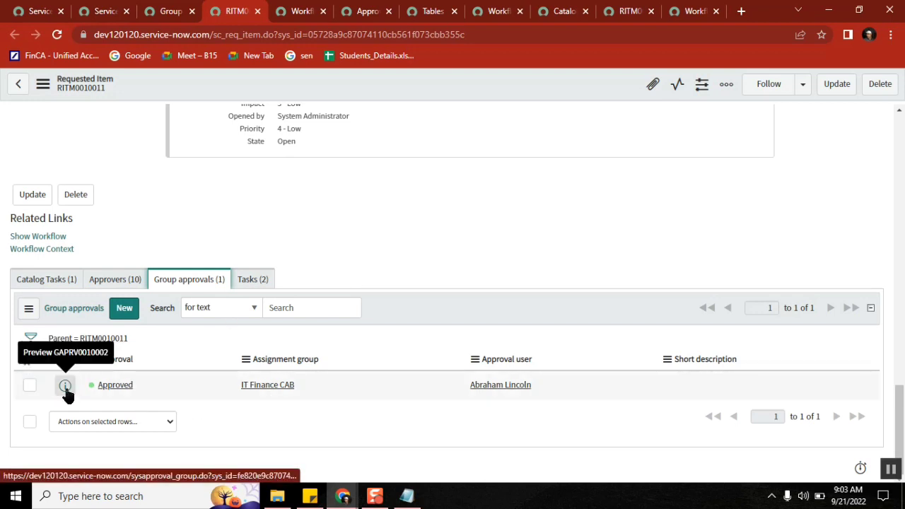
pyautogui.click(111, 278)
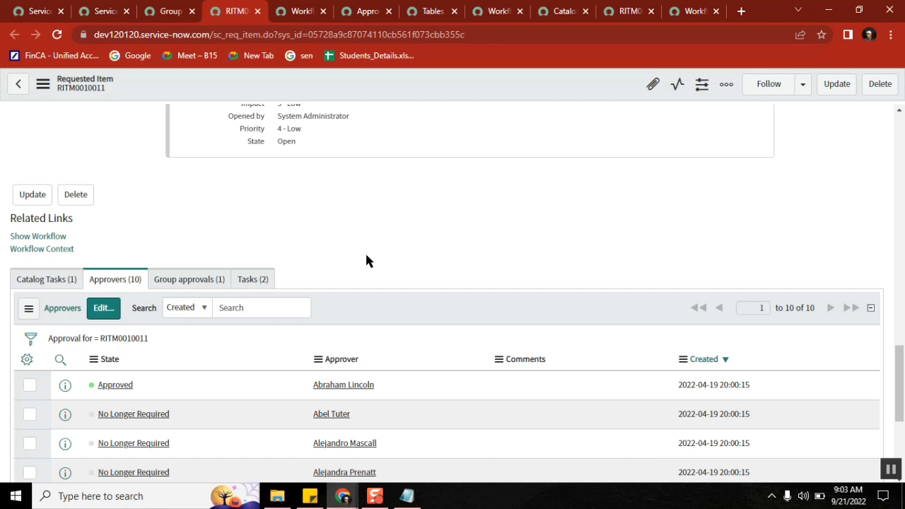
pyautogui.click(179, 286)
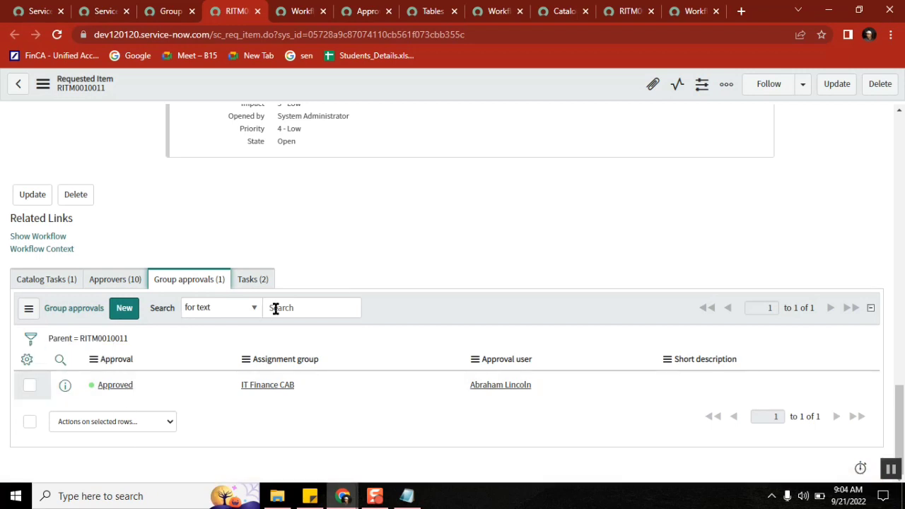
# Step: Check the group type check and group manager approvals activities in the workflow, and return to the filtered group approvals list
pyautogui.click(302, 12)
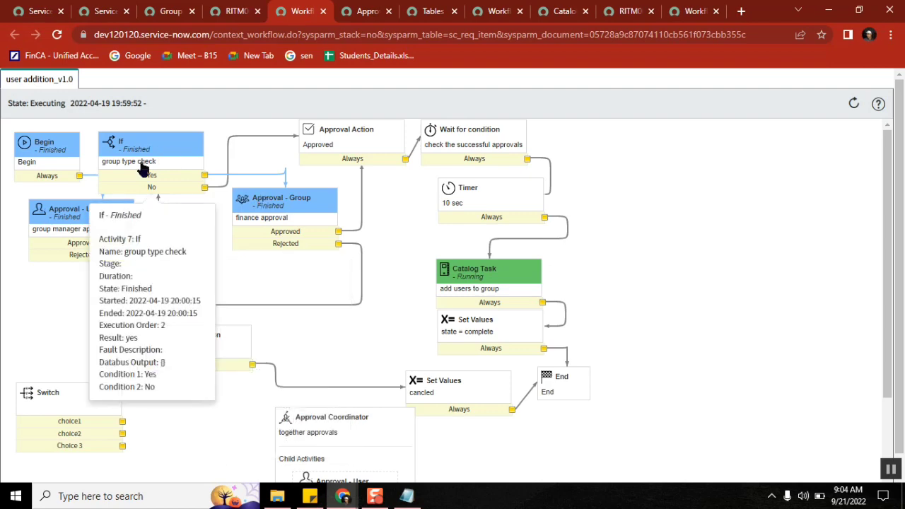
pyautogui.moveTo(69, 228)
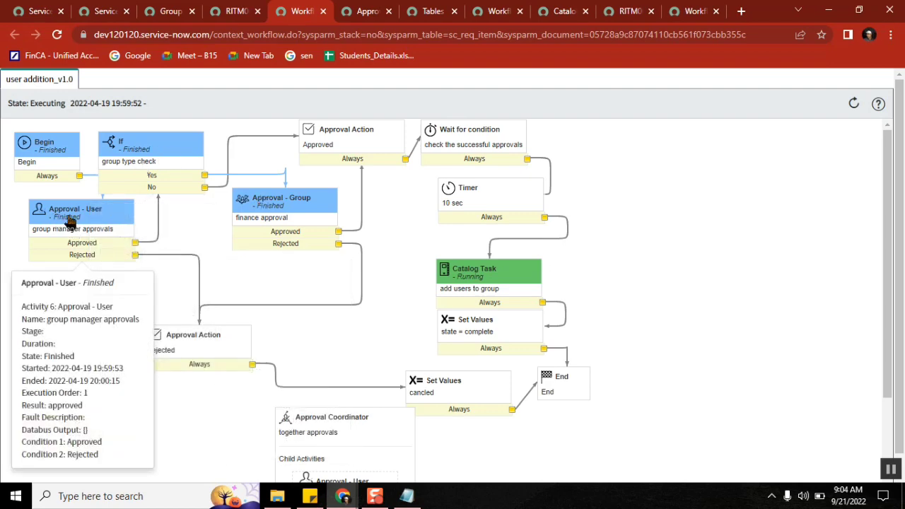
pyautogui.click(169, 11)
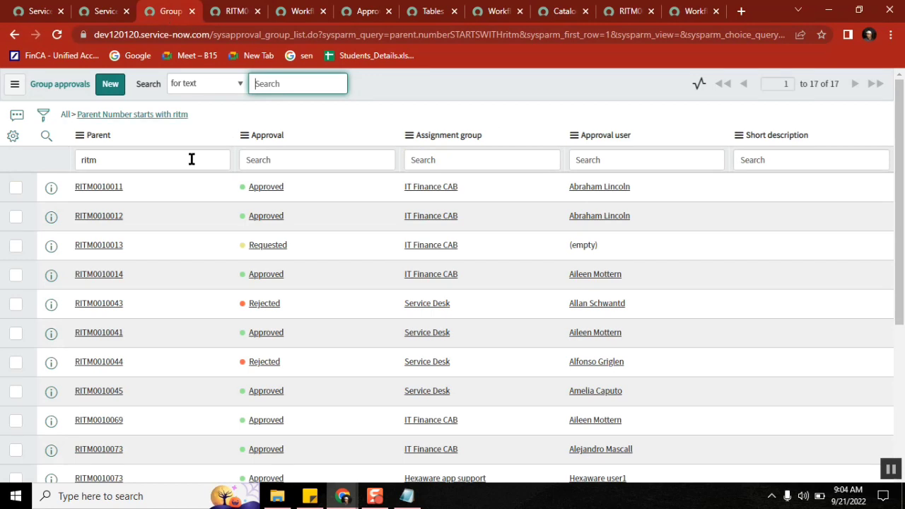
# Step: Compare the filtered approvals list with the first requested item's record in the group approvals list
pyautogui.click(348, 21)
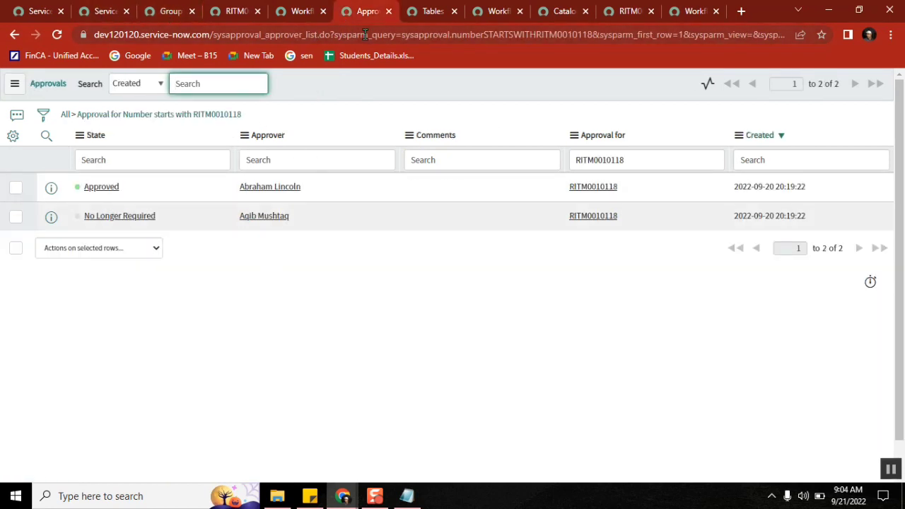
pyautogui.click(97, 11)
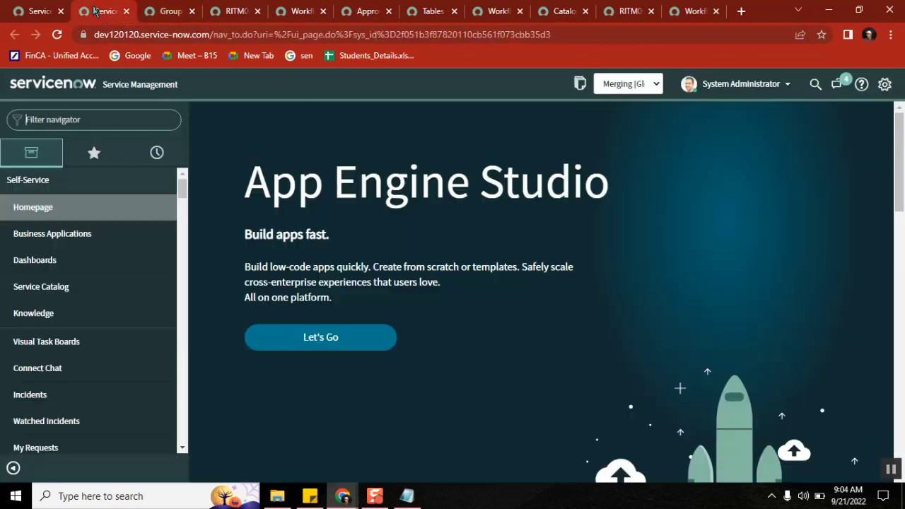
pyautogui.click(166, 12)
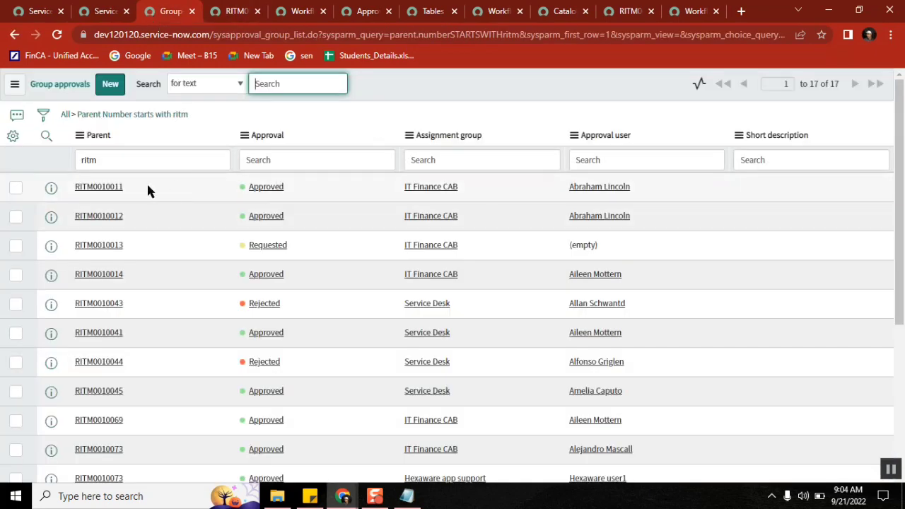
pyautogui.moveTo(146, 187); pyautogui.dragTo(69, 188)
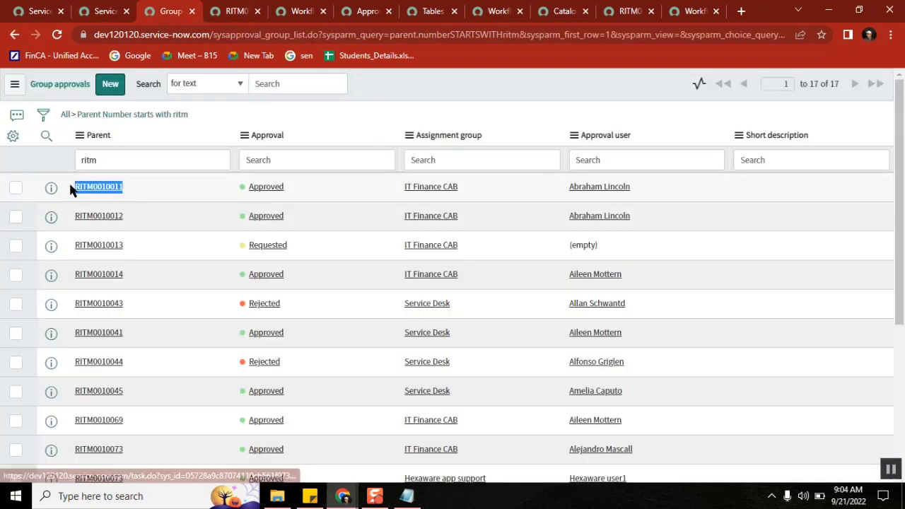
pyautogui.click(352, 14)
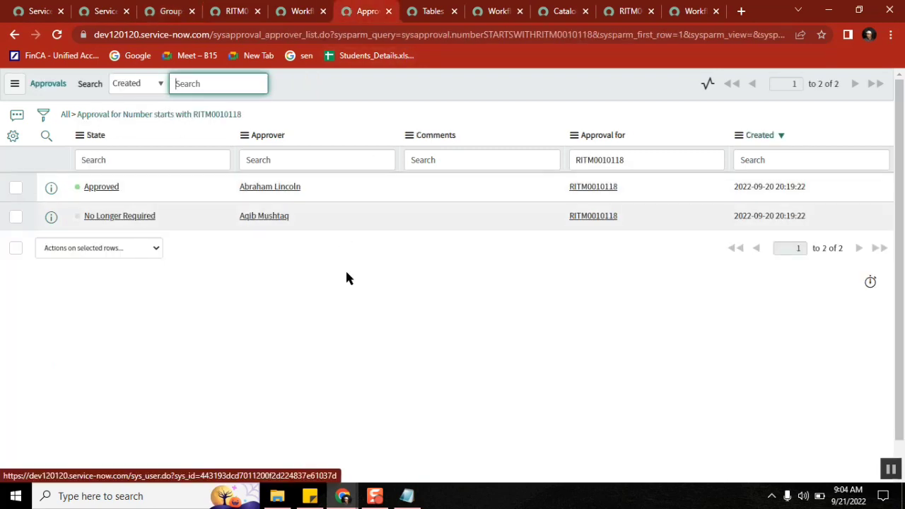
pyautogui.click(168, 13)
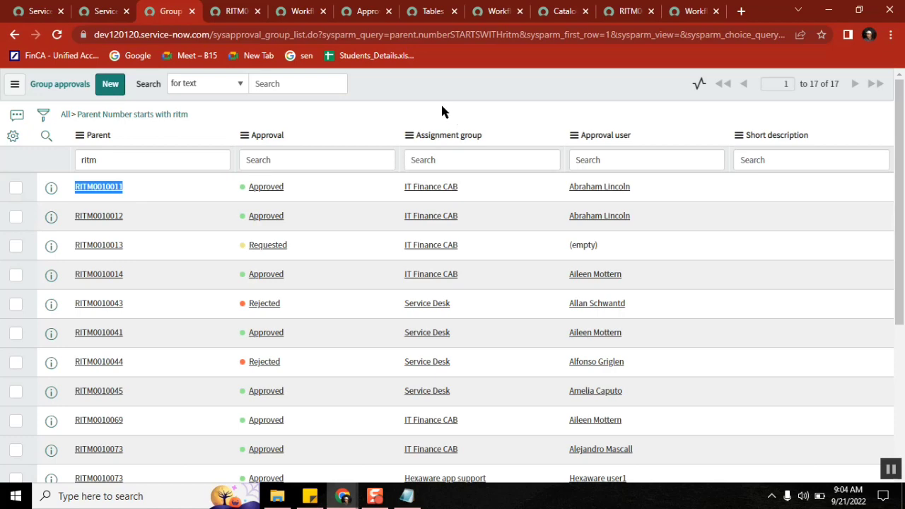
# Step: Examine the finance approval activity in the user addition workflow and compare it with the other requested item's finished workflow
pyautogui.click(300, 11)
pyautogui.moveTo(299, 198)
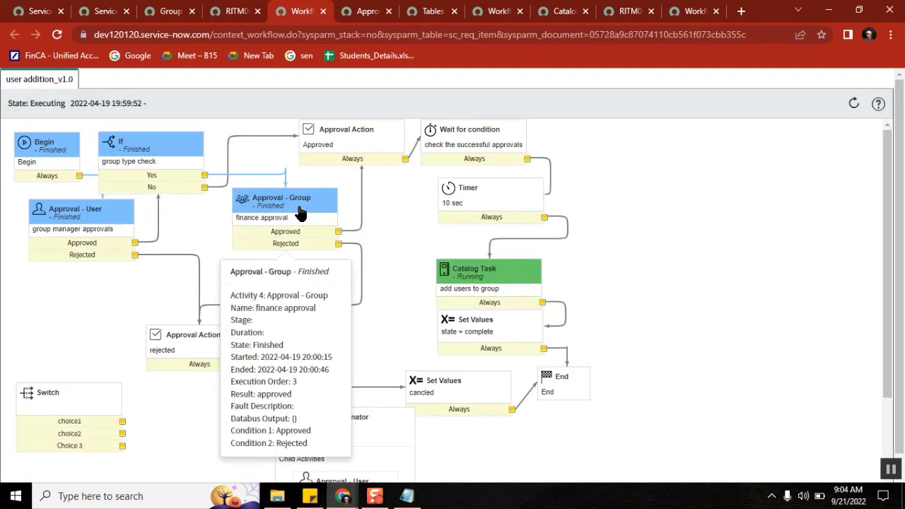
pyautogui.click(695, 12)
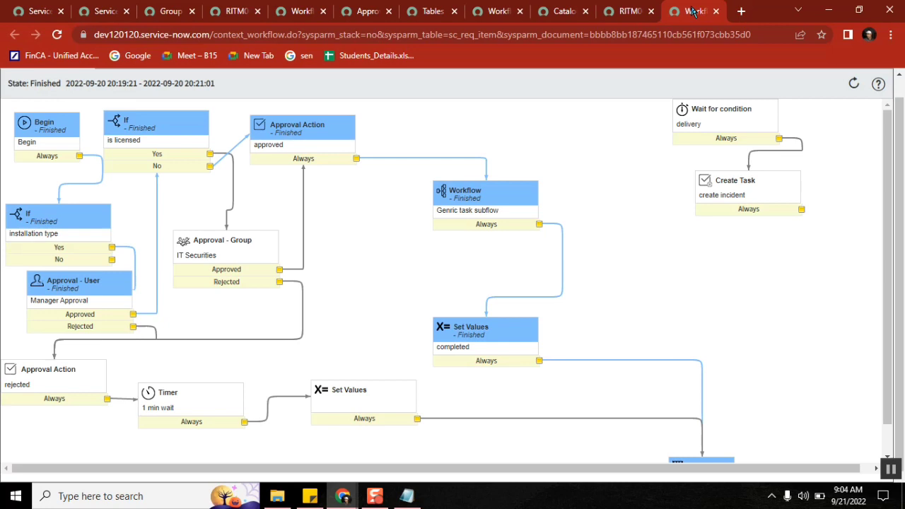
pyautogui.click(290, 13)
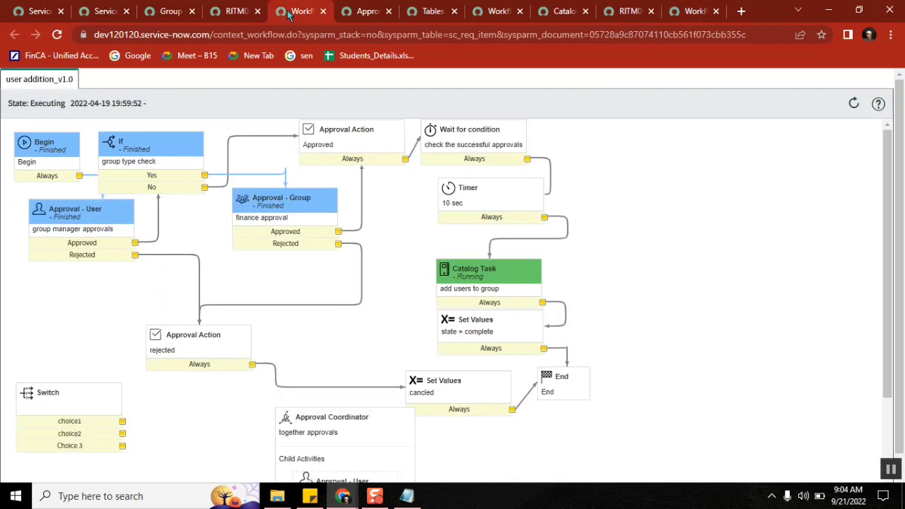
# Step: Review the first requested item's approvers and highlight its IT Finance CAB group approval record
pyautogui.click(233, 13)
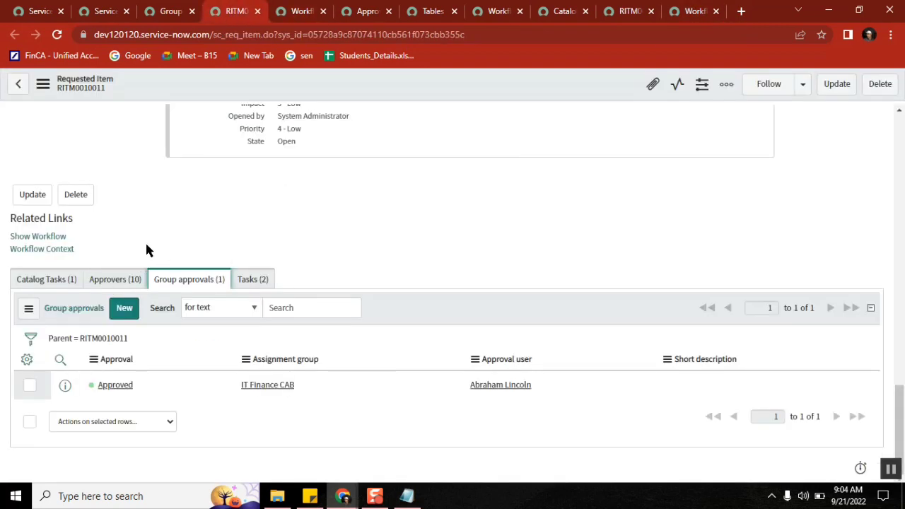
pyautogui.click(122, 280)
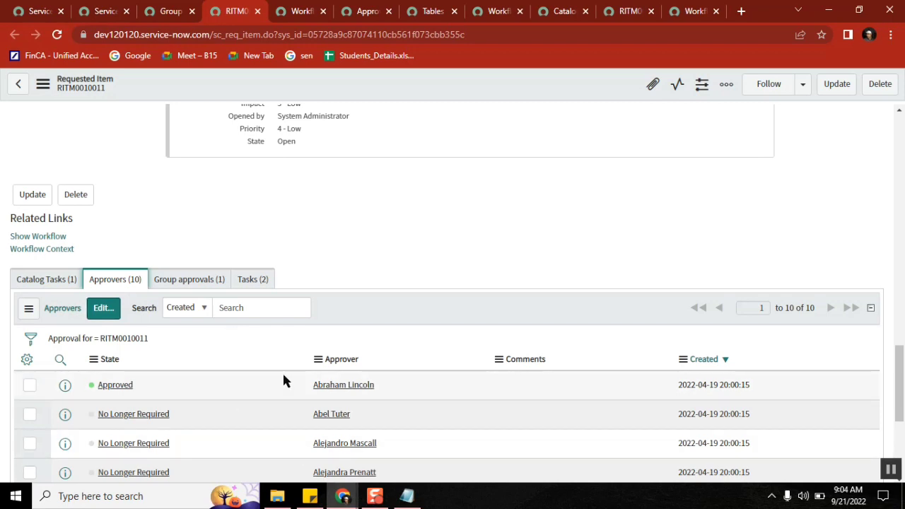
pyautogui.click(204, 286)
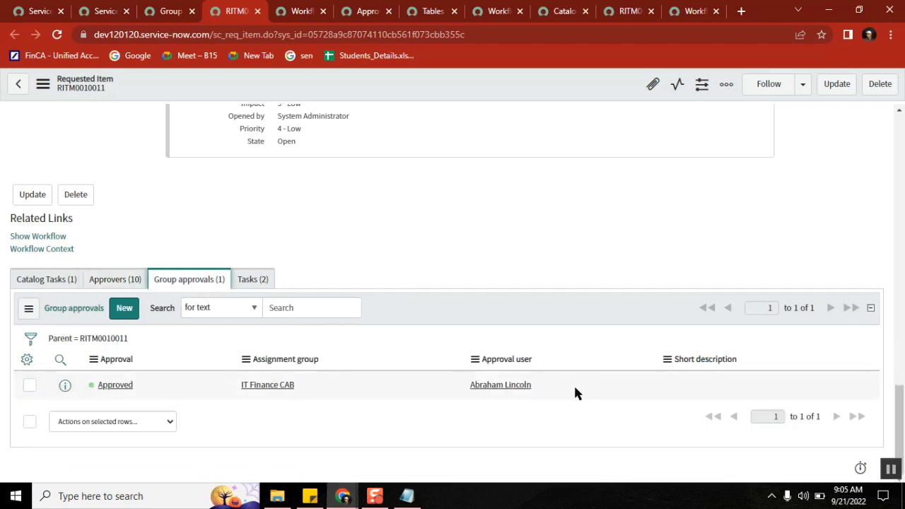
pyautogui.moveTo(575, 393); pyautogui.dragTo(87, 380)
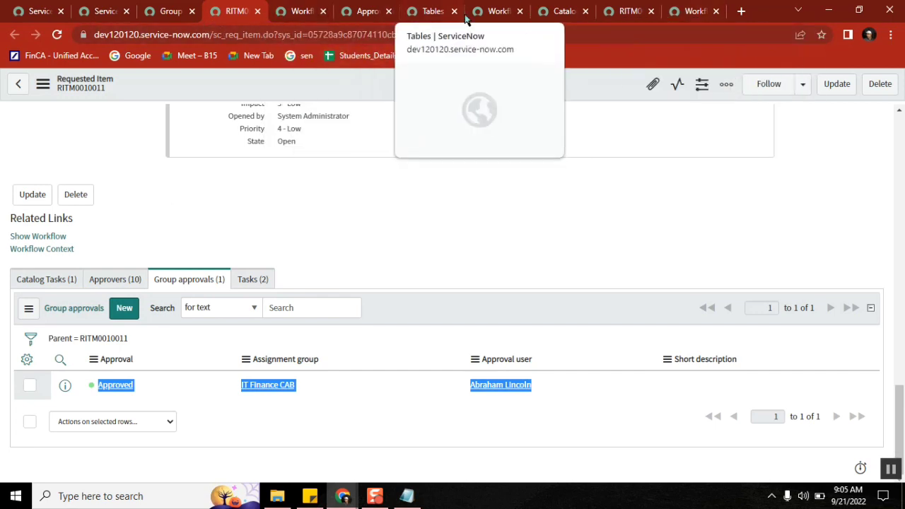
# Step: Compare the group manager approvals activity with the finished and Application Installation workflows, and close the user addition workflow
pyautogui.click(295, 11)
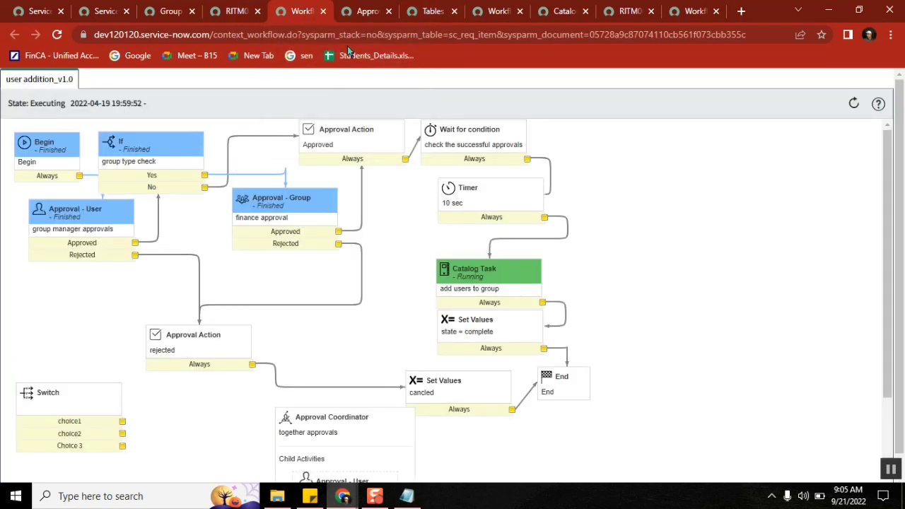
pyautogui.moveTo(133, 236)
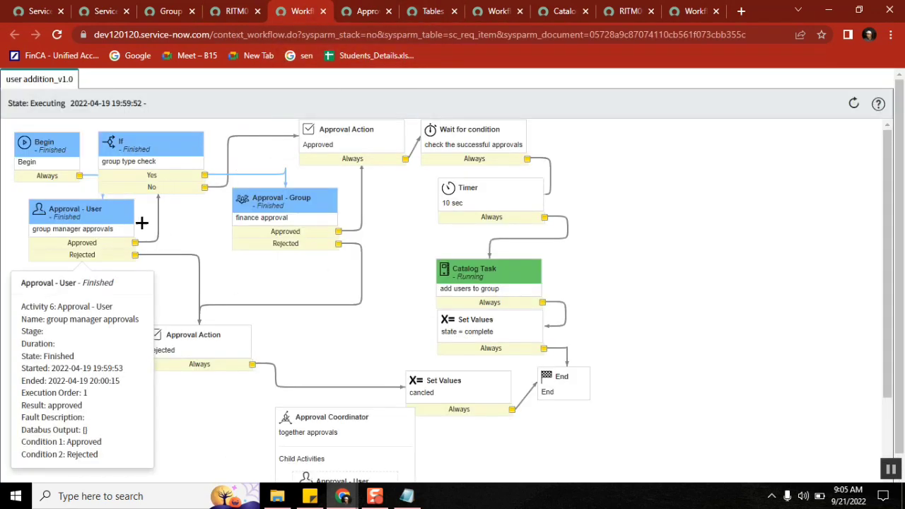
pyautogui.click(678, 10)
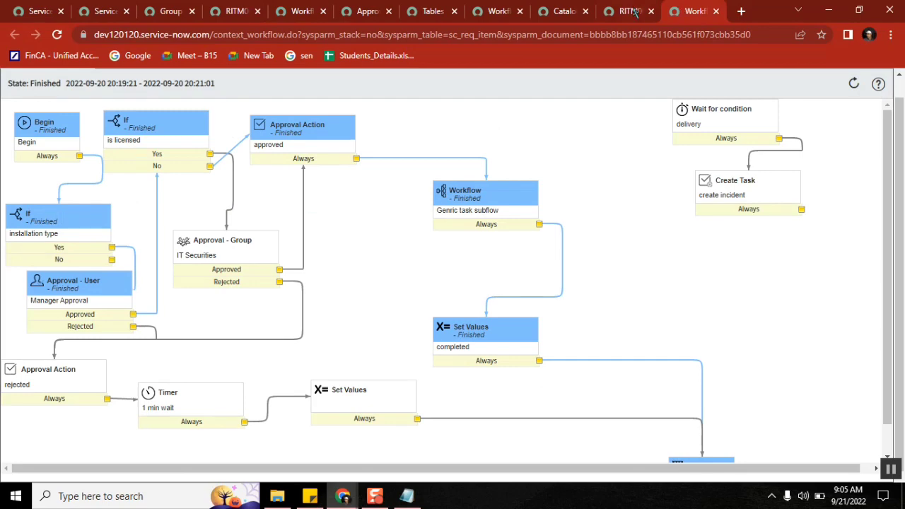
pyautogui.click(485, 9)
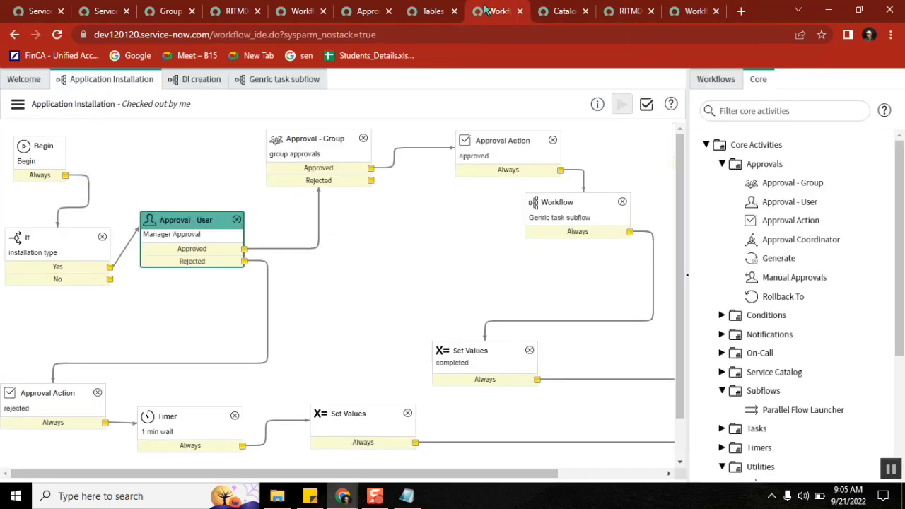
pyautogui.click(298, 13)
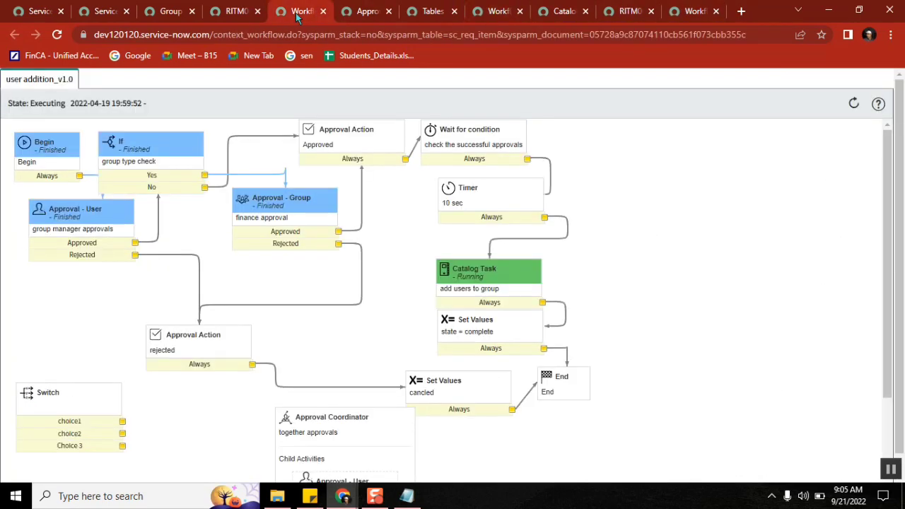
pyautogui.click(323, 11)
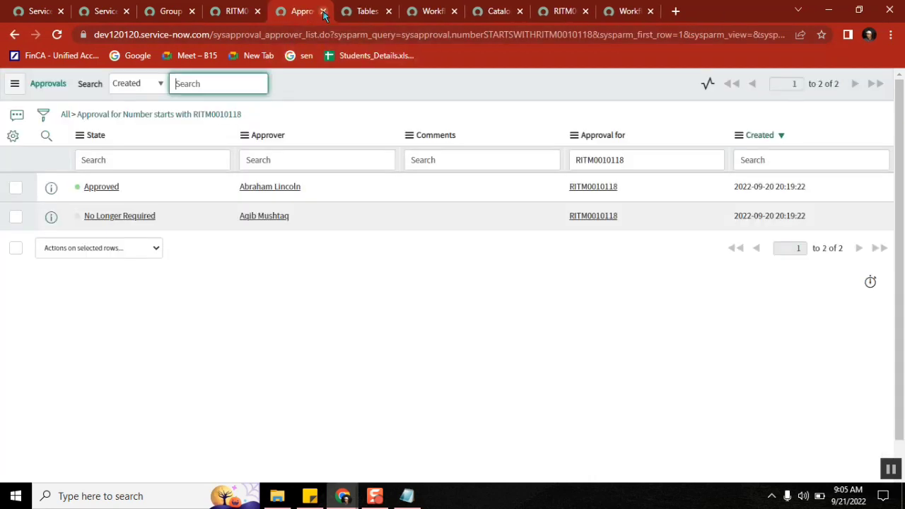
# Step: Inspect the users and groups set as approvers in Application Installation's Manager Approval activity, and select the Approval - Group activity
pyautogui.click(428, 10)
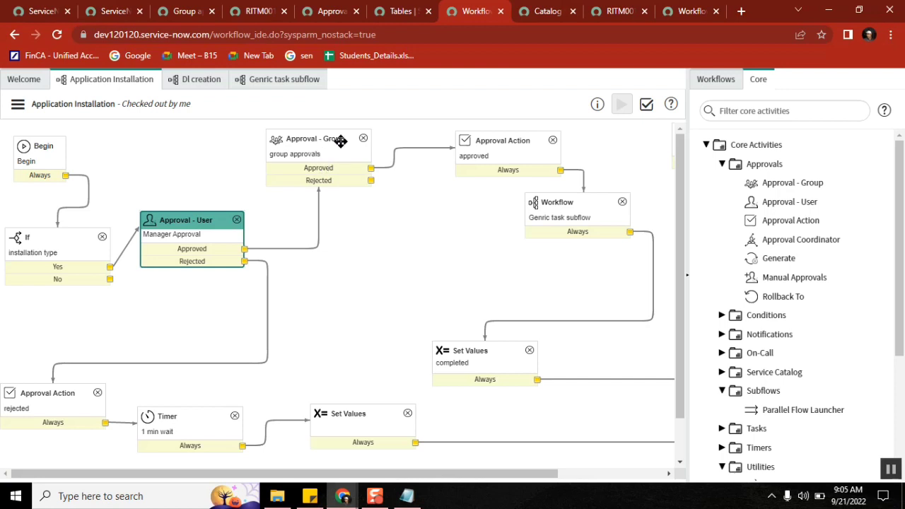
pyautogui.doubleClick(194, 238)
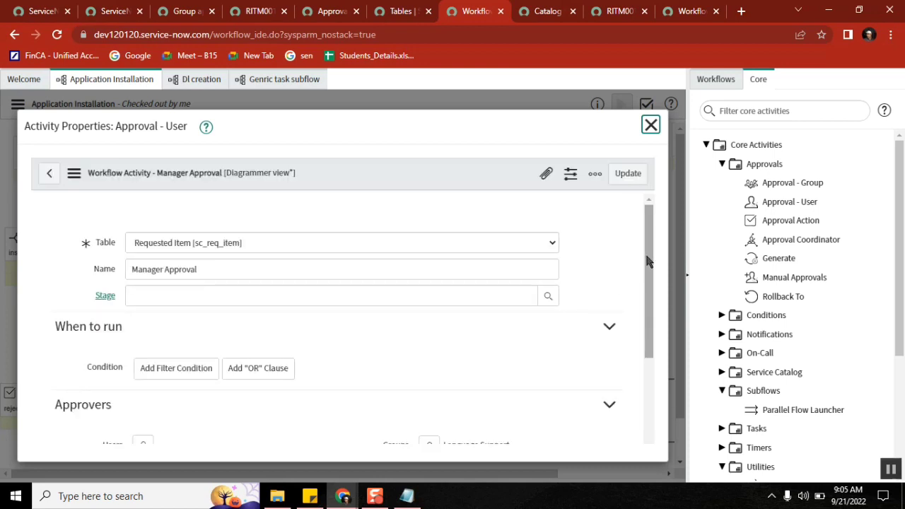
pyautogui.moveTo(648, 262); pyautogui.dragTo(643, 356)
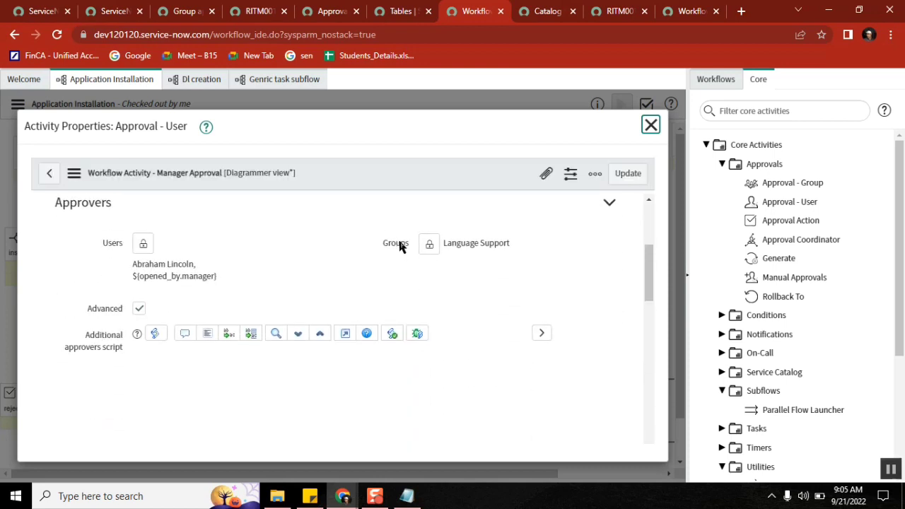
pyautogui.scroll(5, 400, 243)
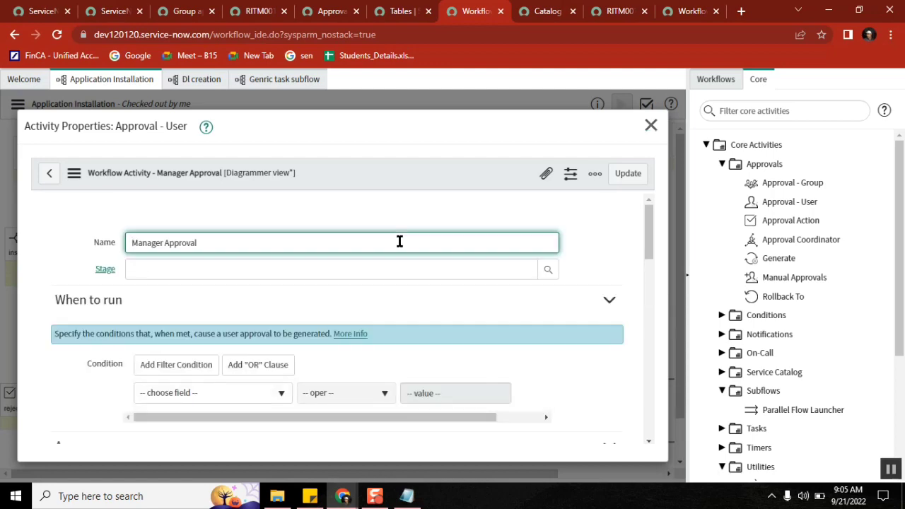
pyautogui.moveTo(651, 236); pyautogui.dragTo(343, 488)
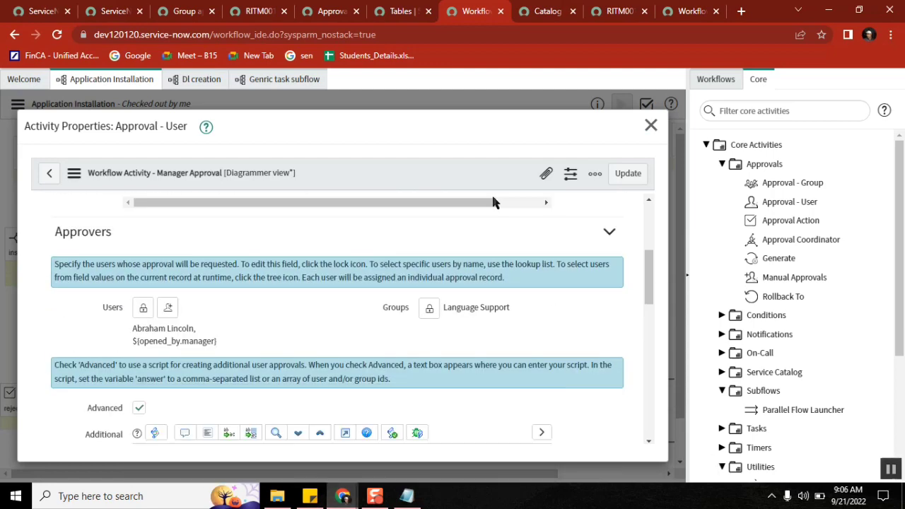
pyautogui.click(651, 127)
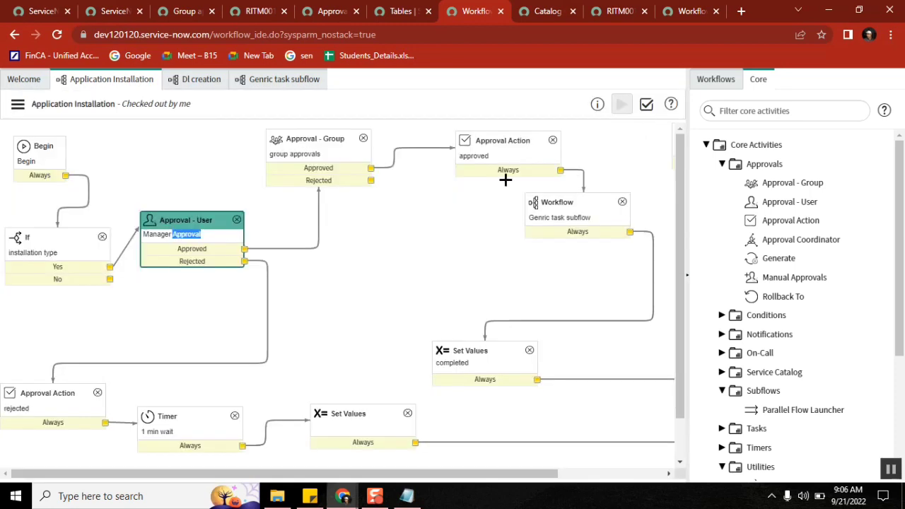
pyautogui.click(322, 140)
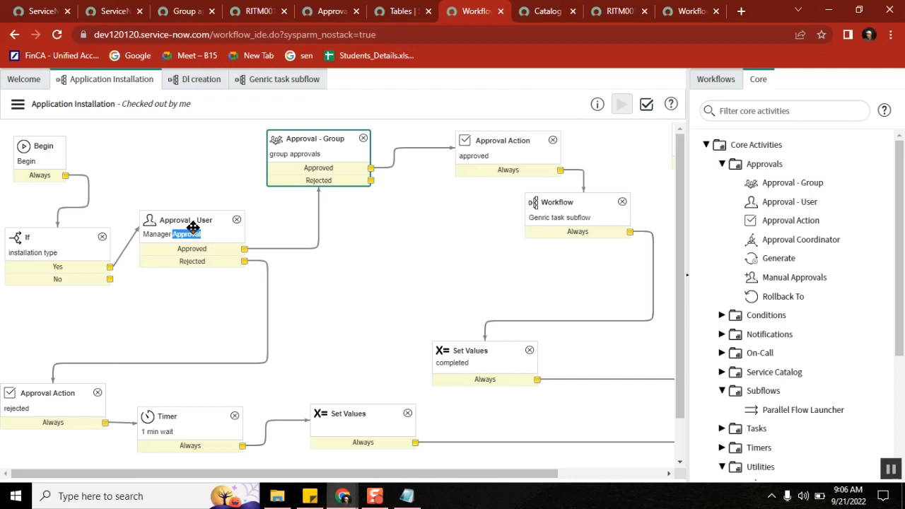
# Step: Review the approvals list and the group approvals list again to contrast user and group approval records
pyautogui.click(327, 11)
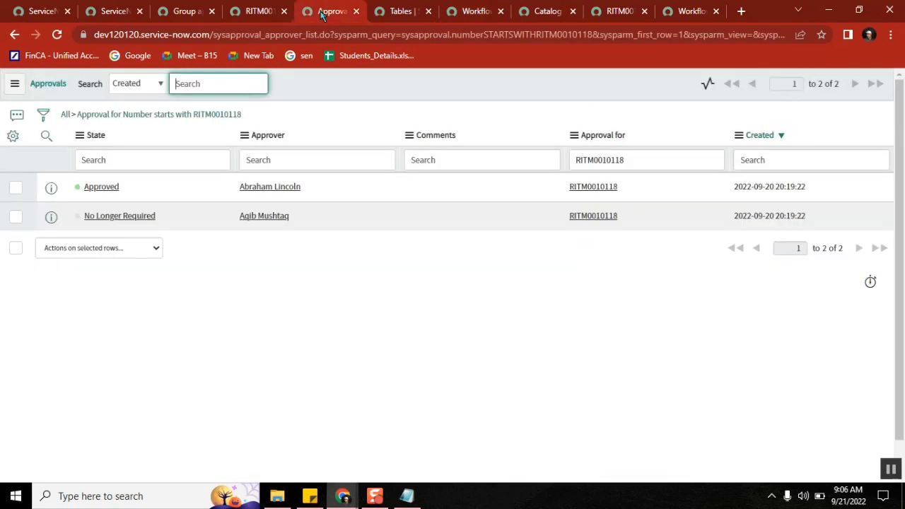
pyautogui.click(110, 10)
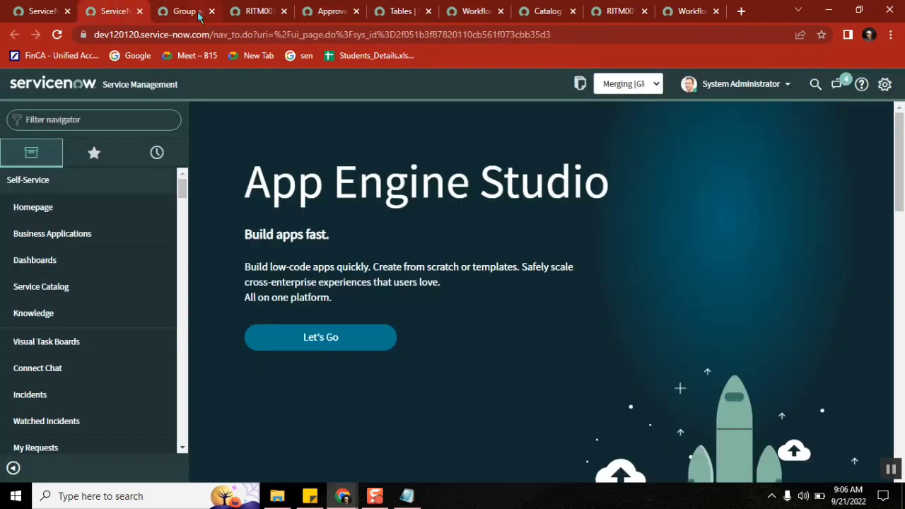
pyautogui.click(188, 12)
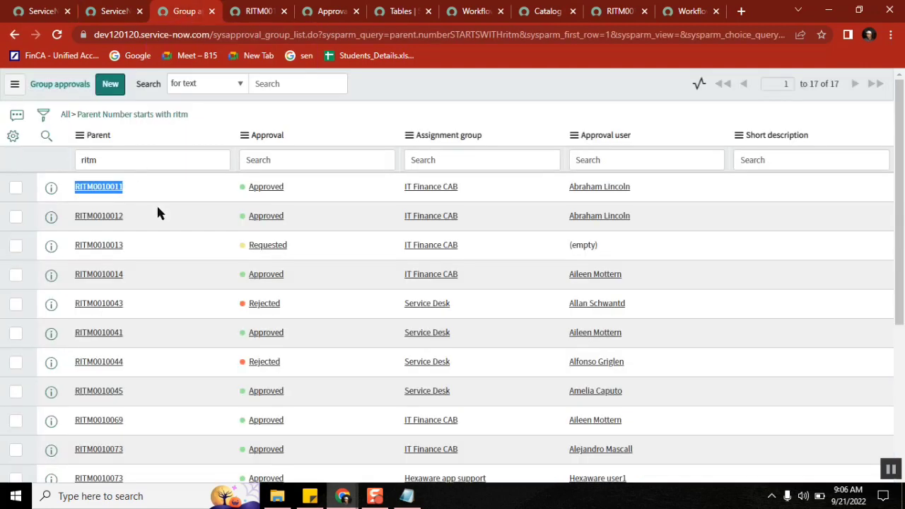
pyautogui.click(327, 11)
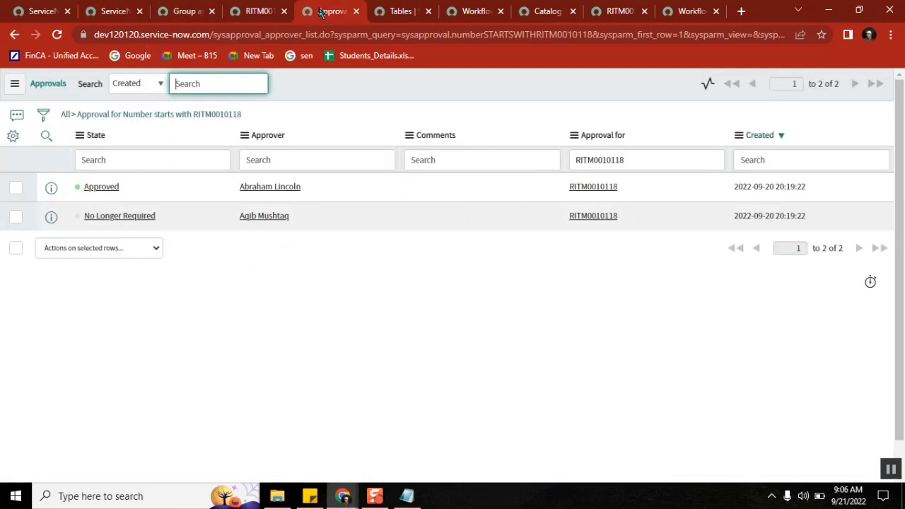